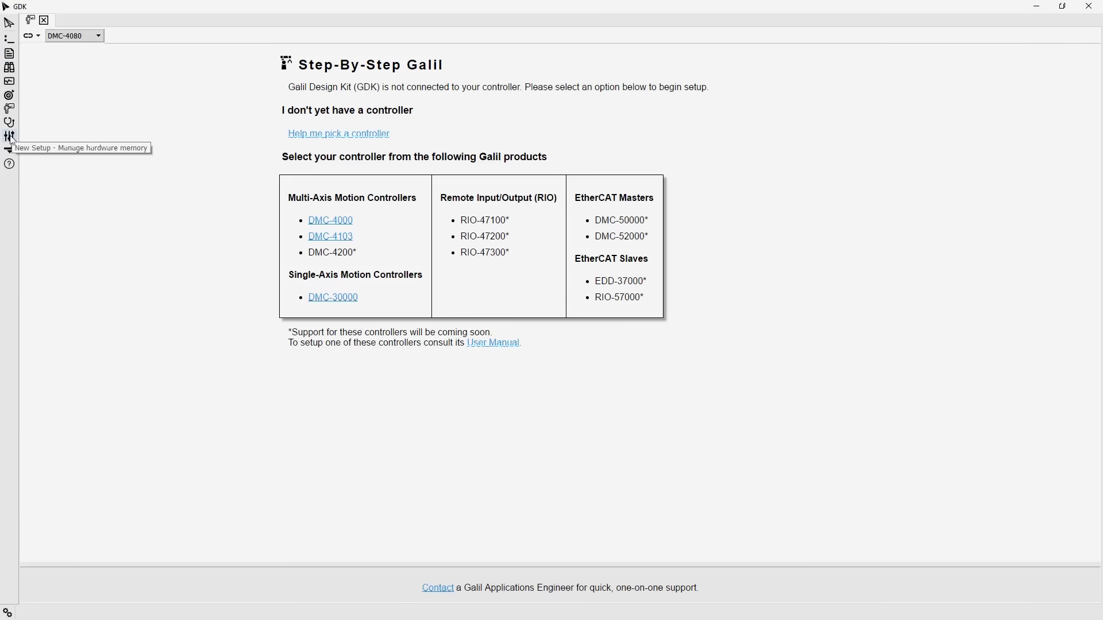
Expand the side panel and browse open tools, message log, IP requests, and available and aliased addresses
left_click(10, 24)
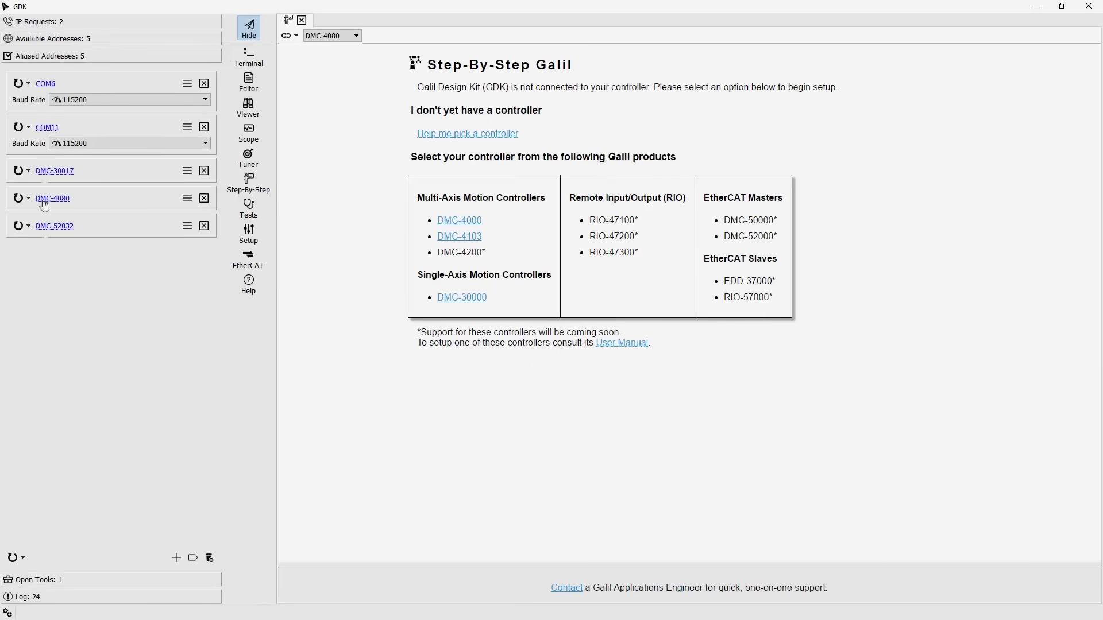
left_click(67, 580)
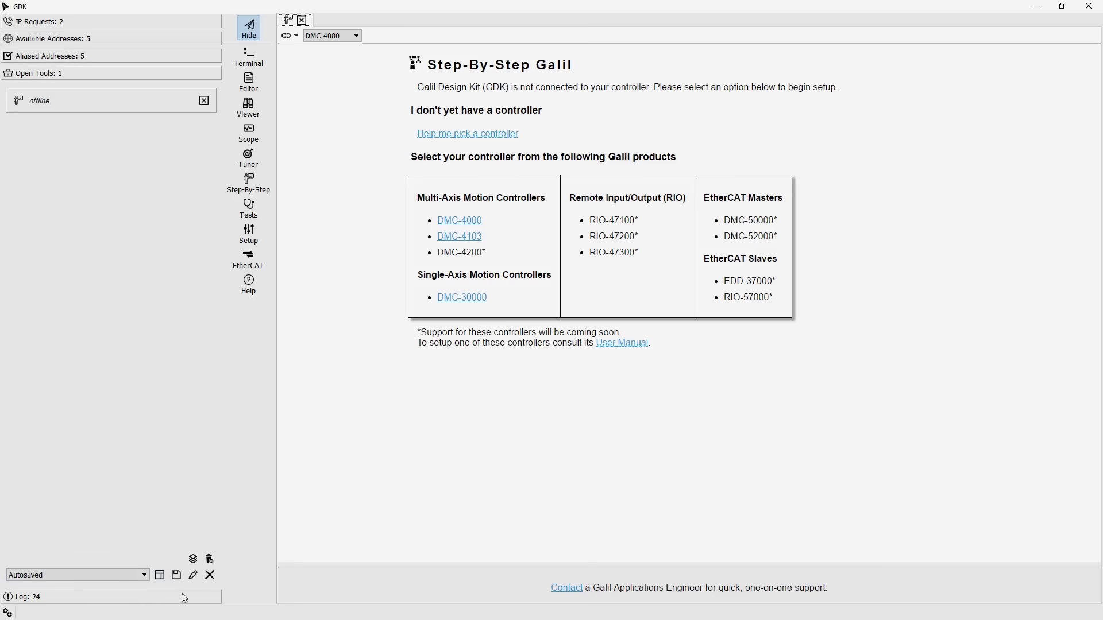
left_click(172, 597)
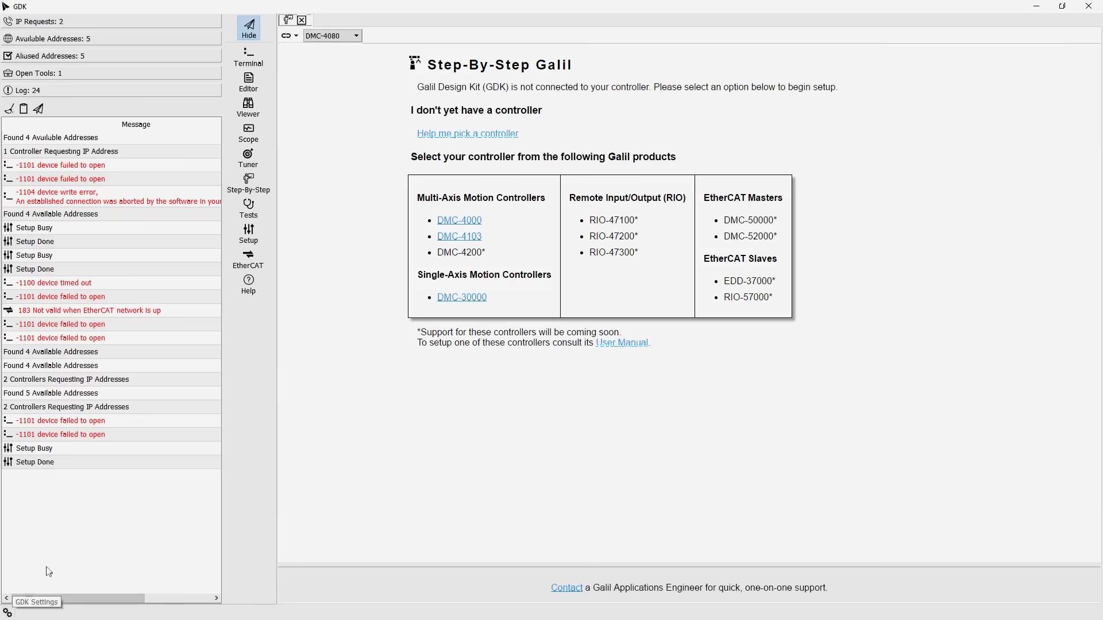
left_click(99, 27)
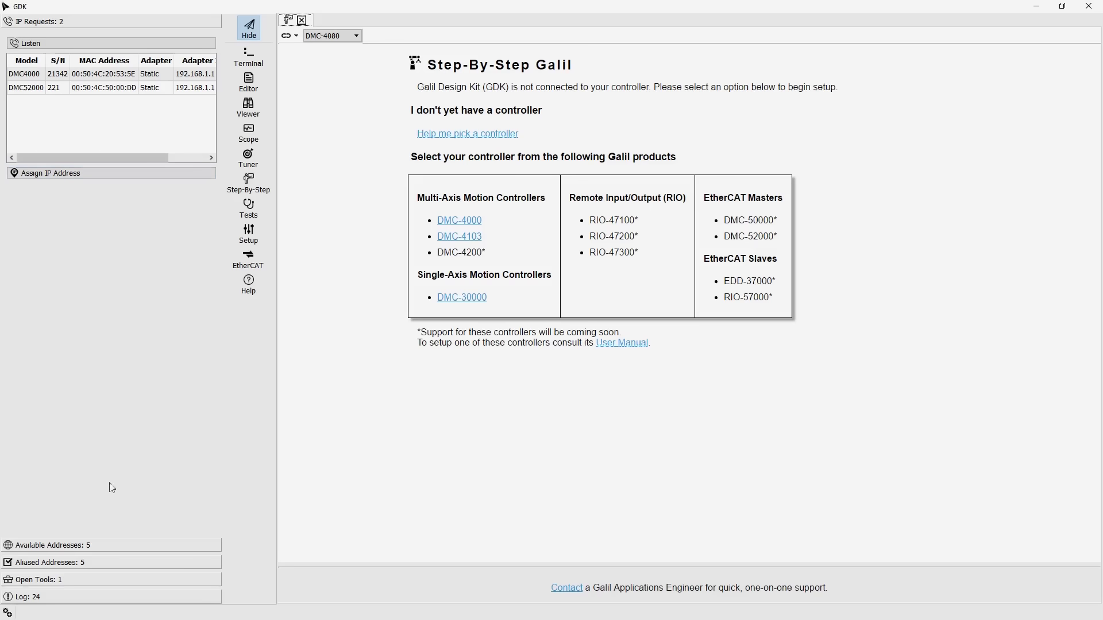
left_click(96, 546)
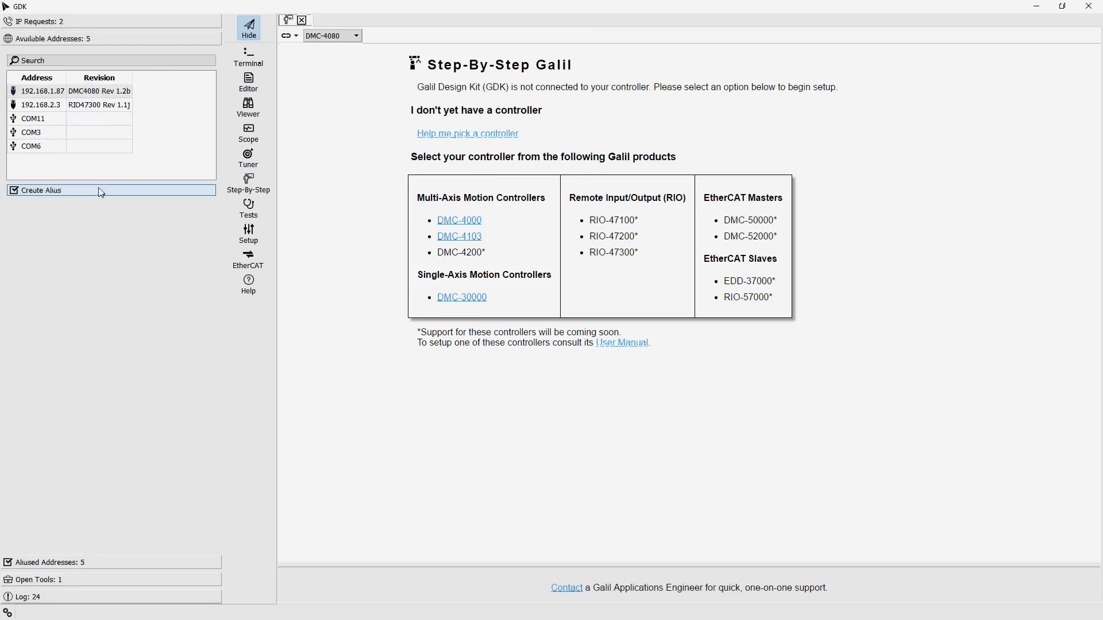
left_click(100, 566)
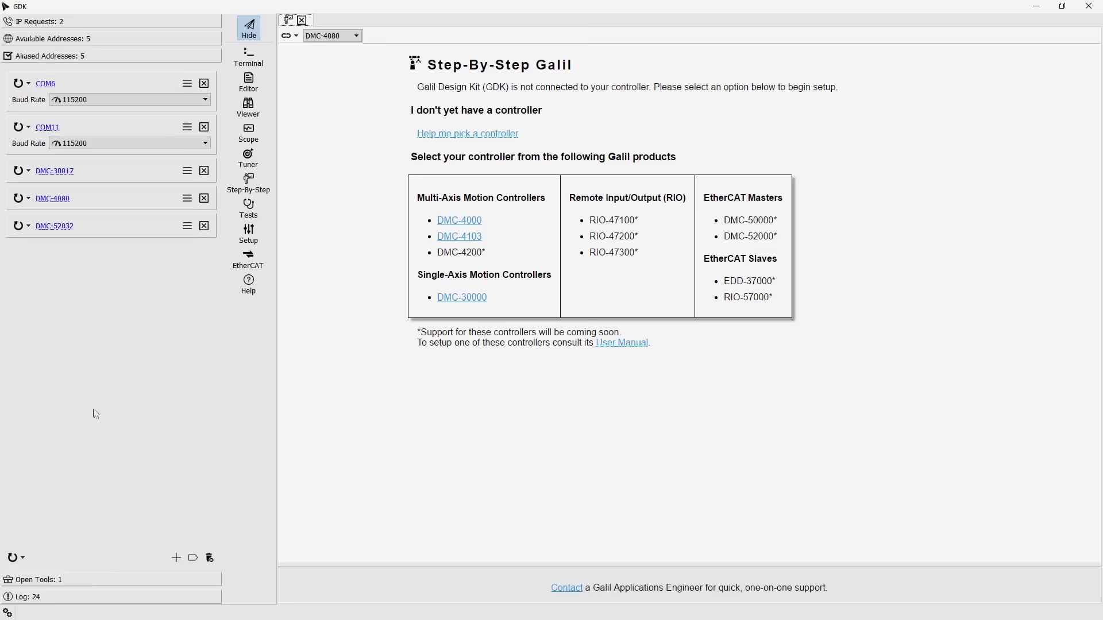
Give the DMC-30017 connection the alias 'Rotary Cutter' and close the Step-By-Step page
left_click(53, 176)
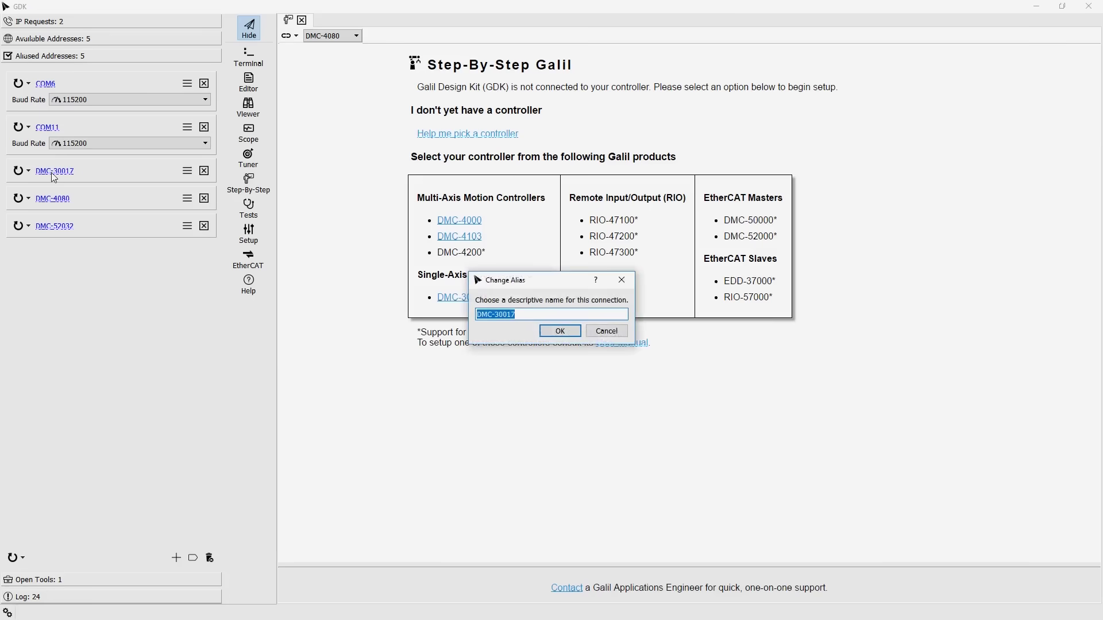
type("Rotary Cutter")
key("Return")
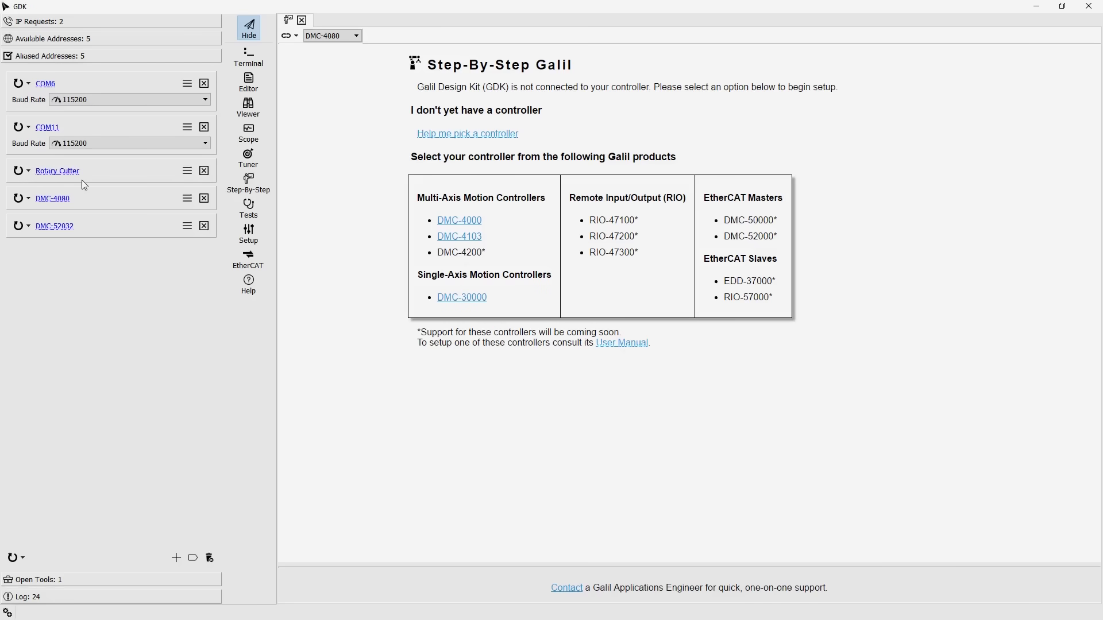
left_click(303, 20)
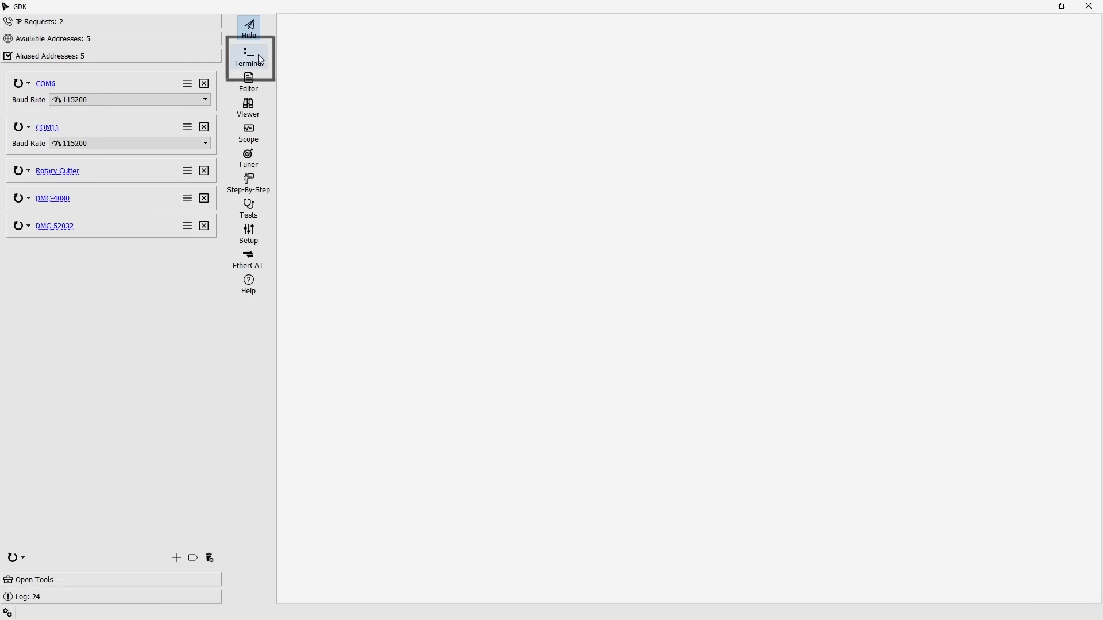
Open a terminal on DMC-4080 and query TPA and KPA=?
left_click(258, 54)
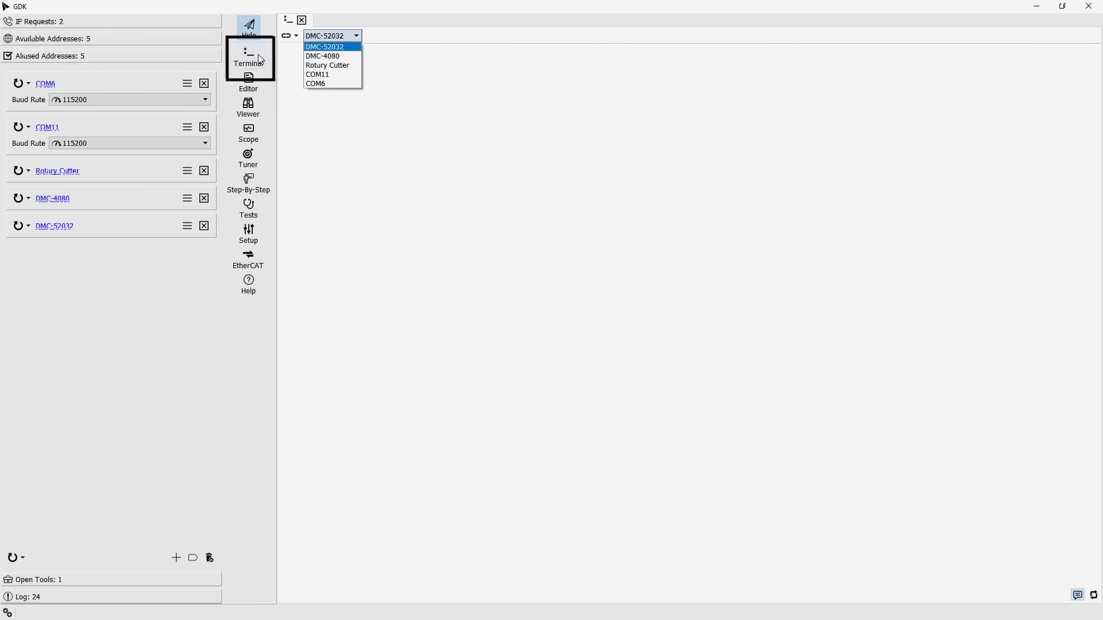
left_click(332, 56)
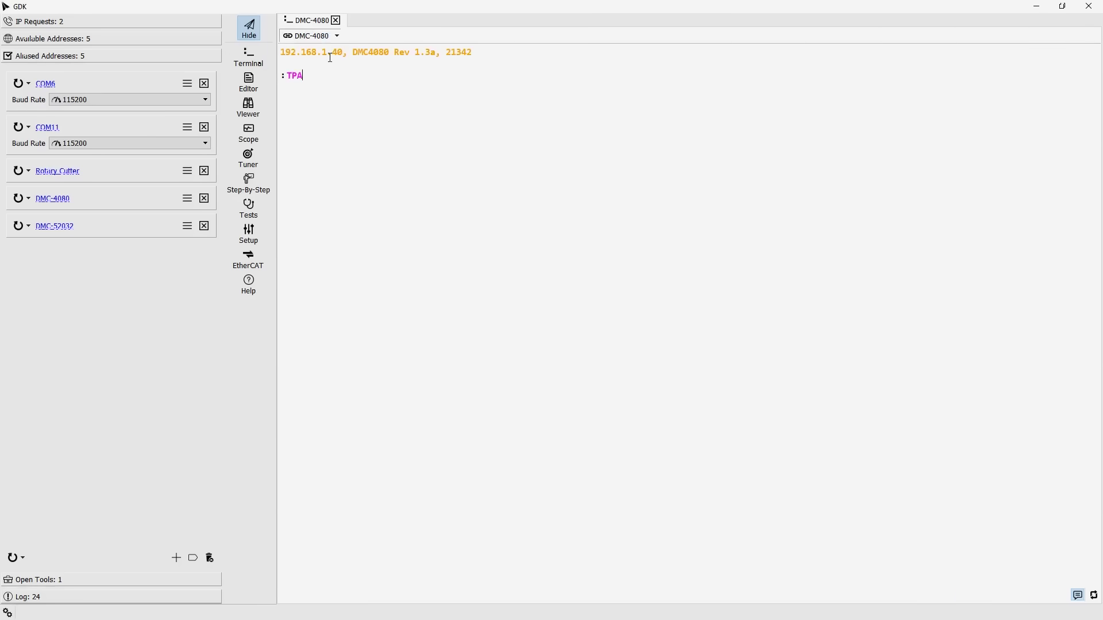
type("TPA")
key("Return")
type("KPA=?")
key("Return")
key("Return")
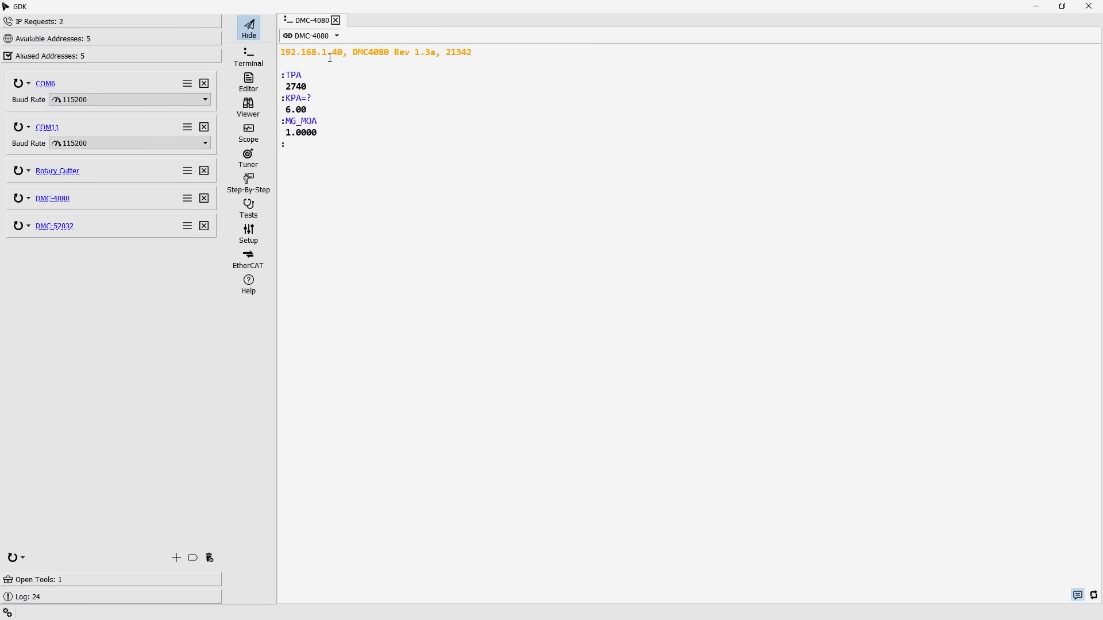
Open a second terminal, connect it to DMC-4080, then disconnect and close it
left_click(249, 57)
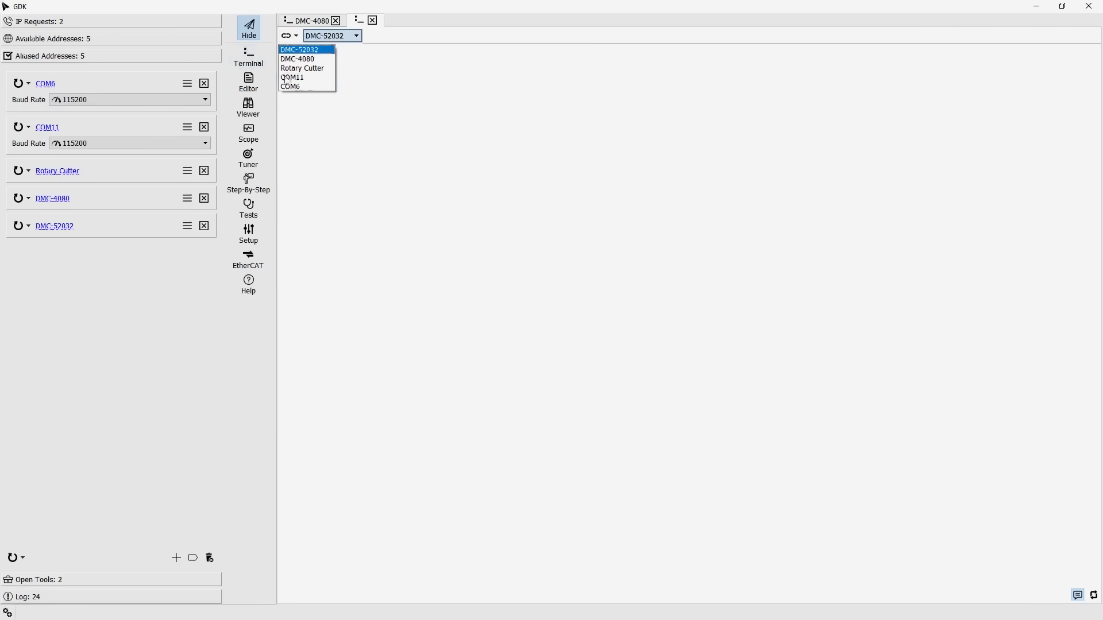
left_click(412, 133)
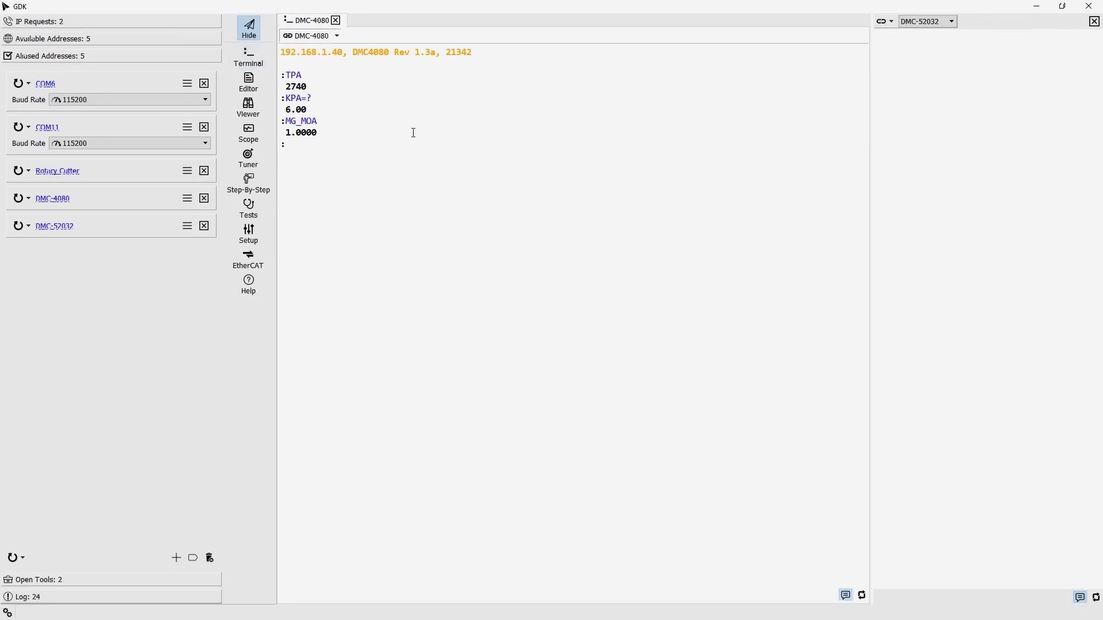
left_click(921, 22)
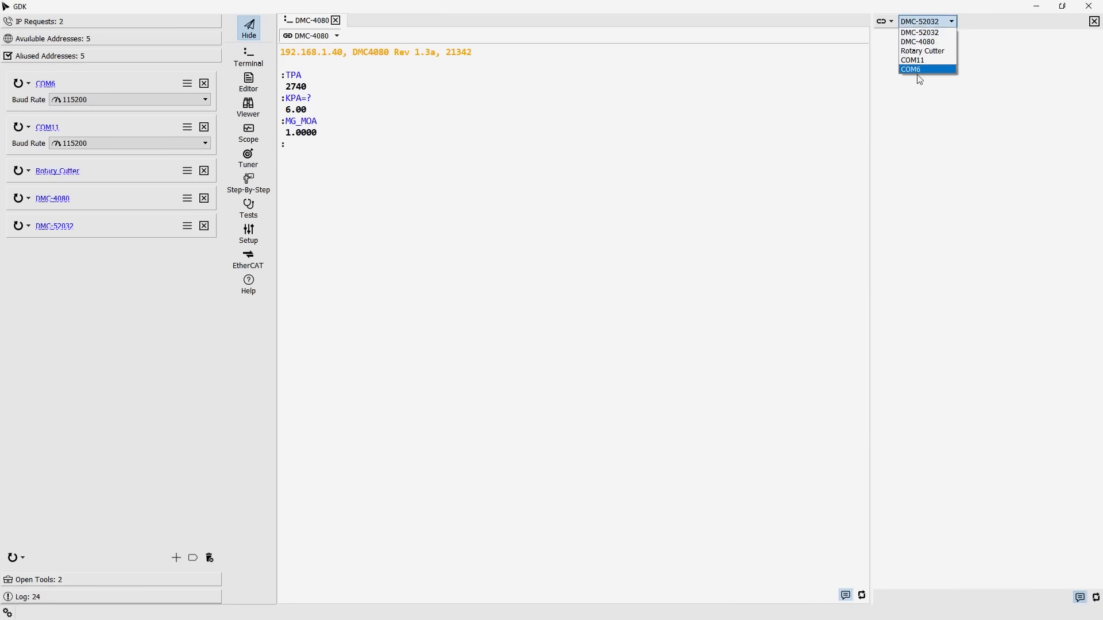
left_click(919, 42)
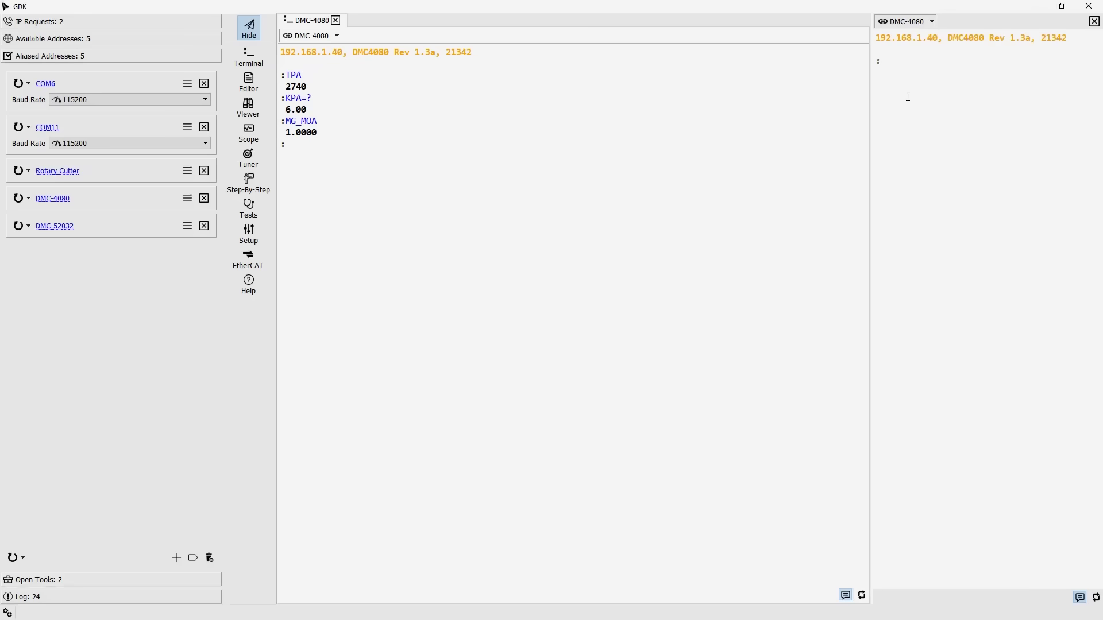
left_click(901, 26)
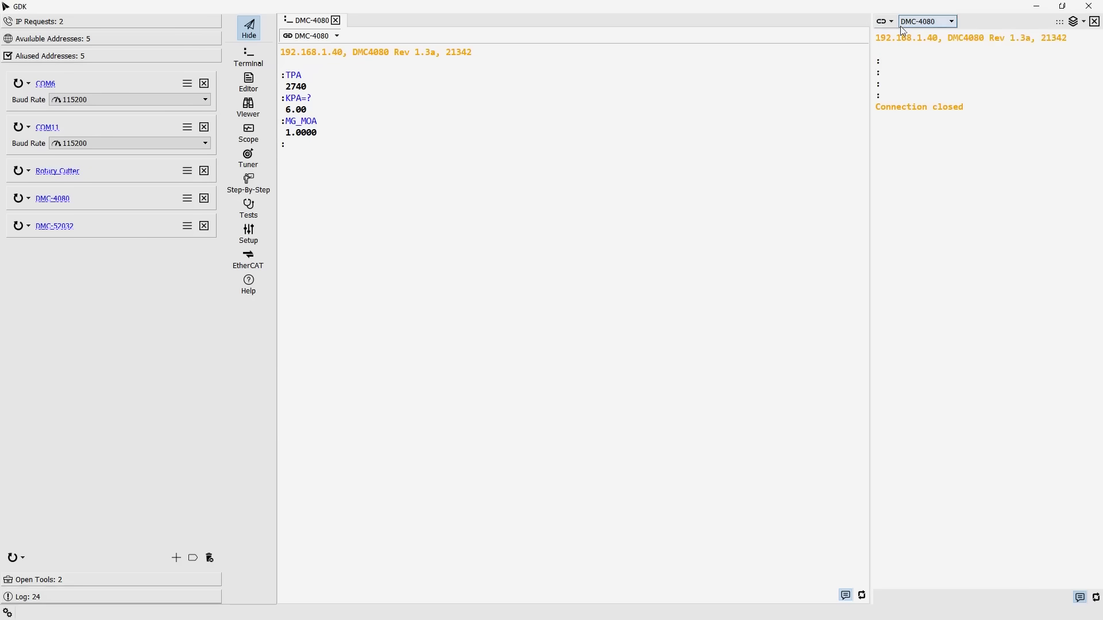
left_click(1097, 25)
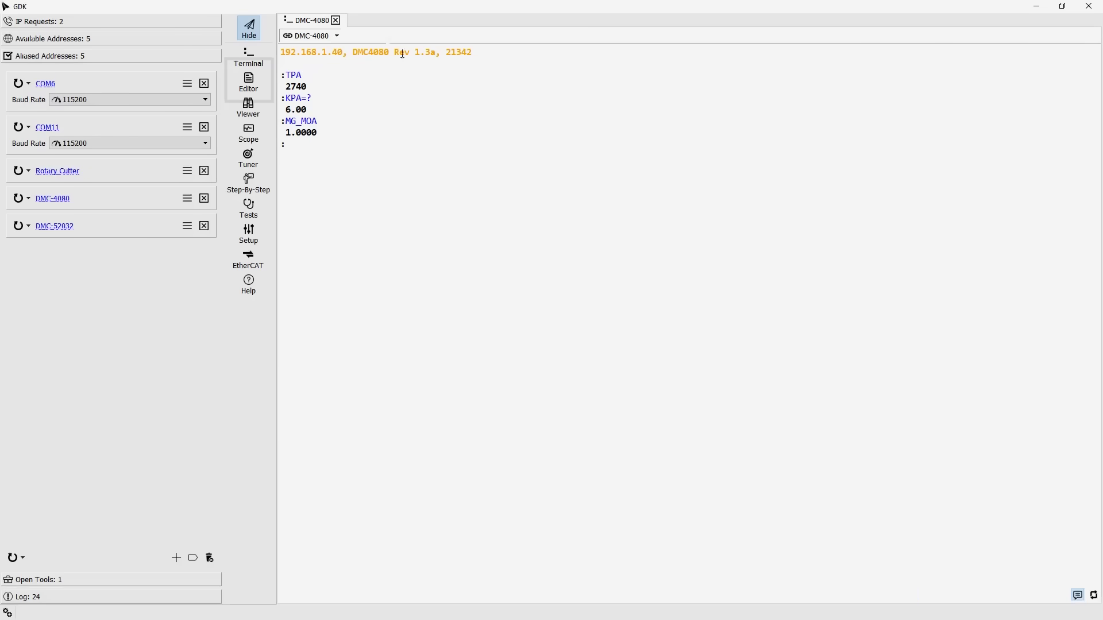
Close the terminal, open simple_program.dmc in a DMC4080 editor, and download it to the controller
left_click(336, 20)
left_click(249, 82)
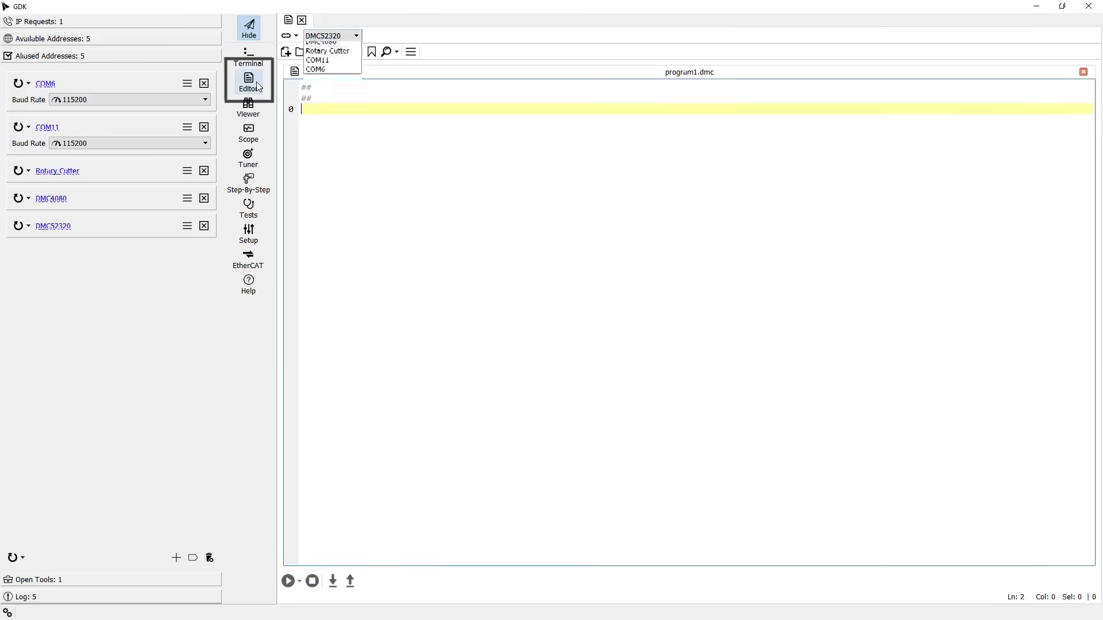
left_click(323, 57)
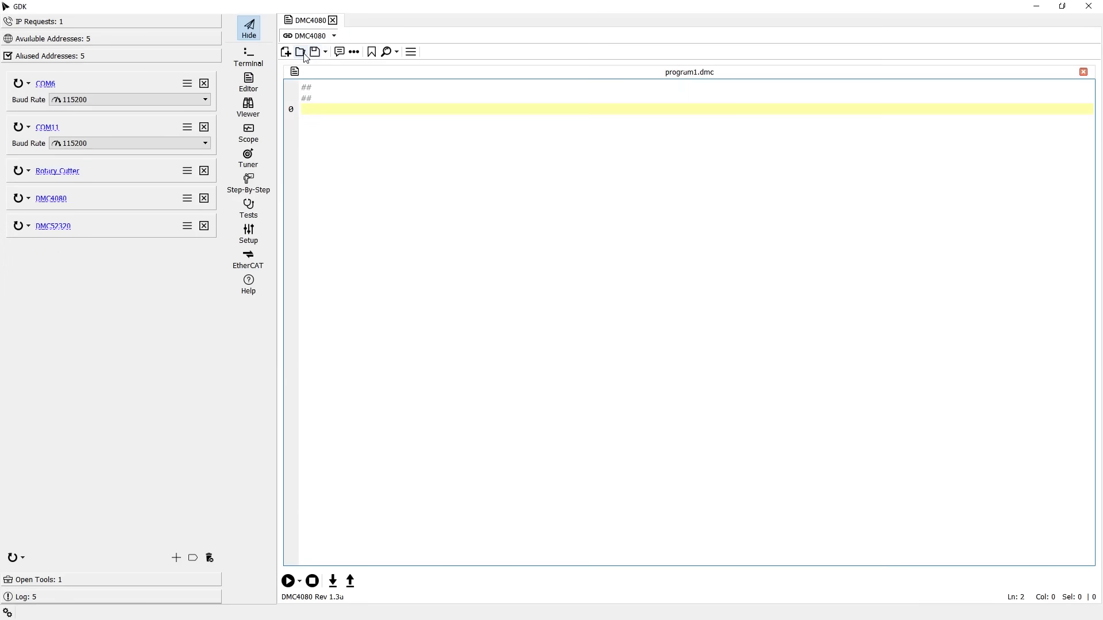
left_click(301, 52)
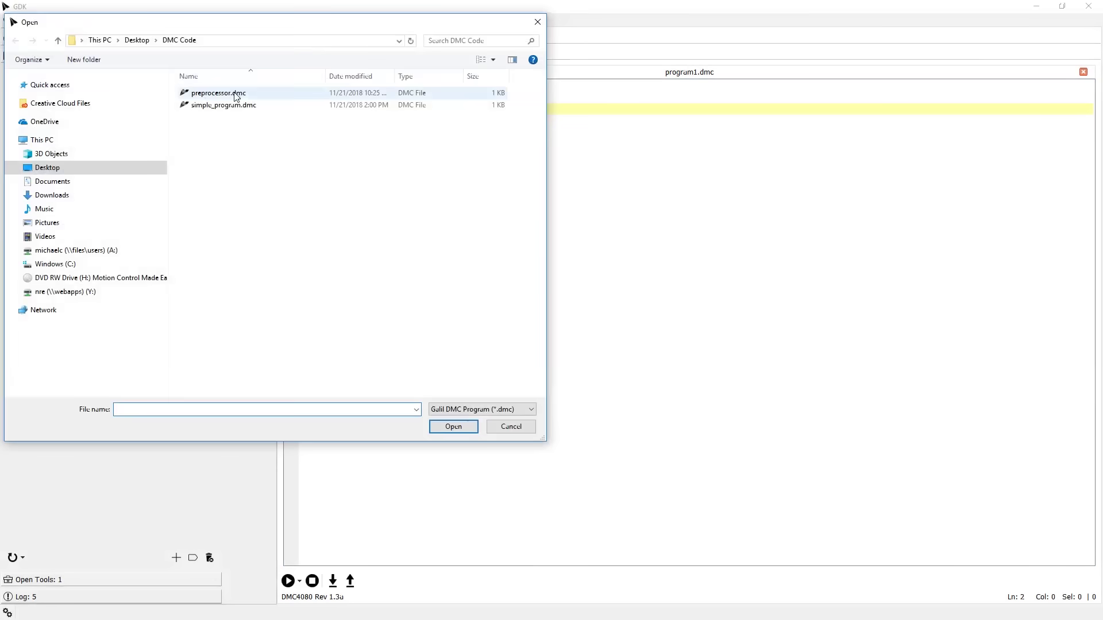
double_click(233, 108)
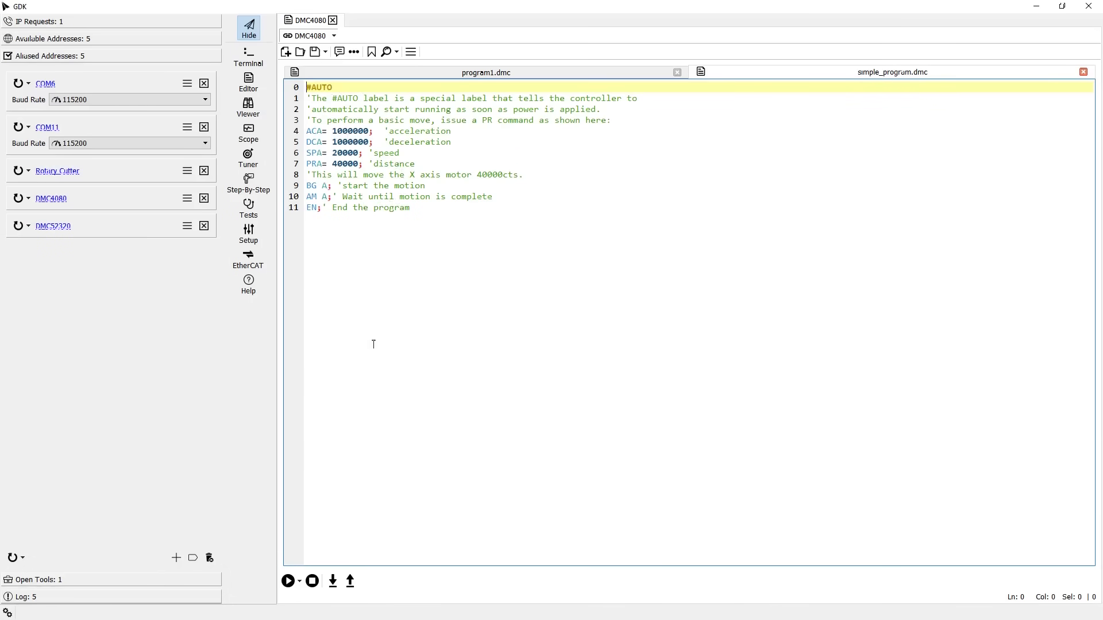
left_click(332, 579)
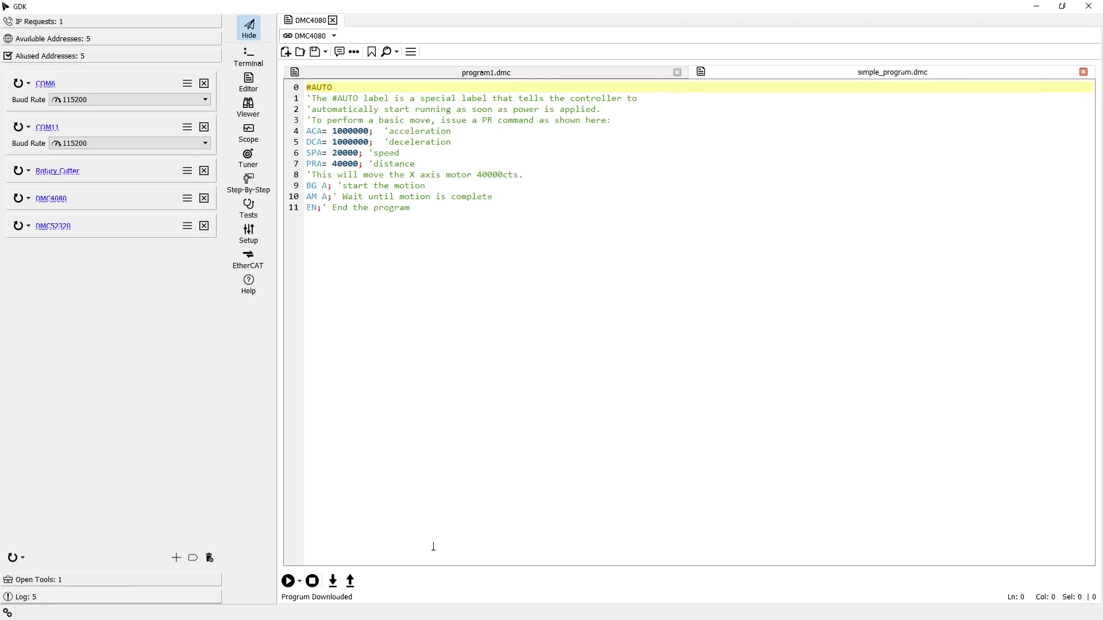
Open preprocessor.dmc in a new editor tab and look over the layout and program options
left_click(298, 52)
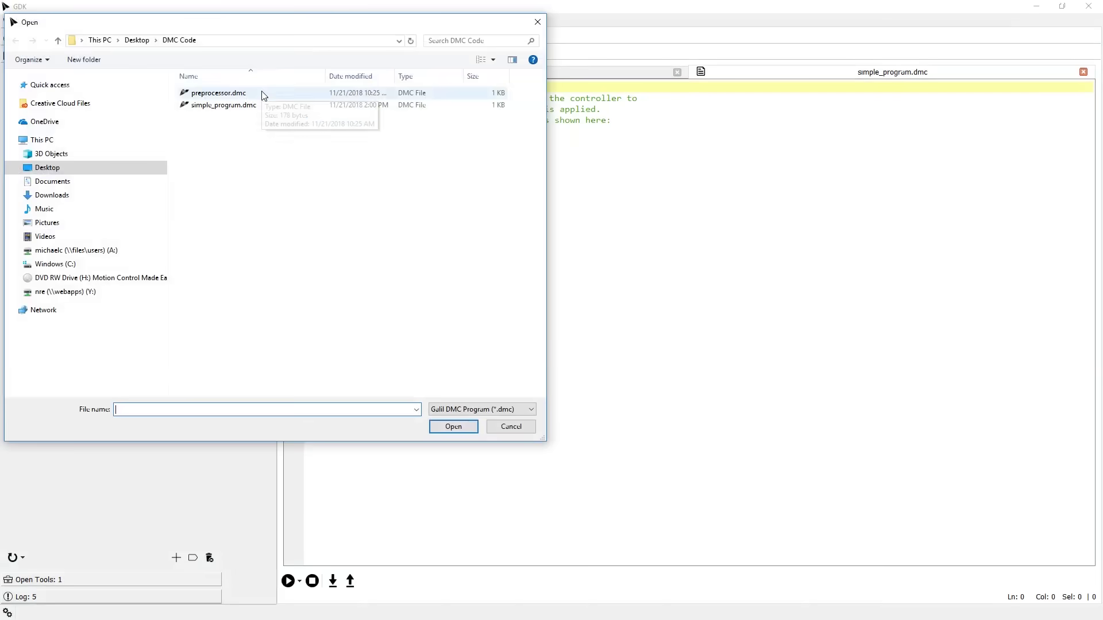
double_click(263, 95)
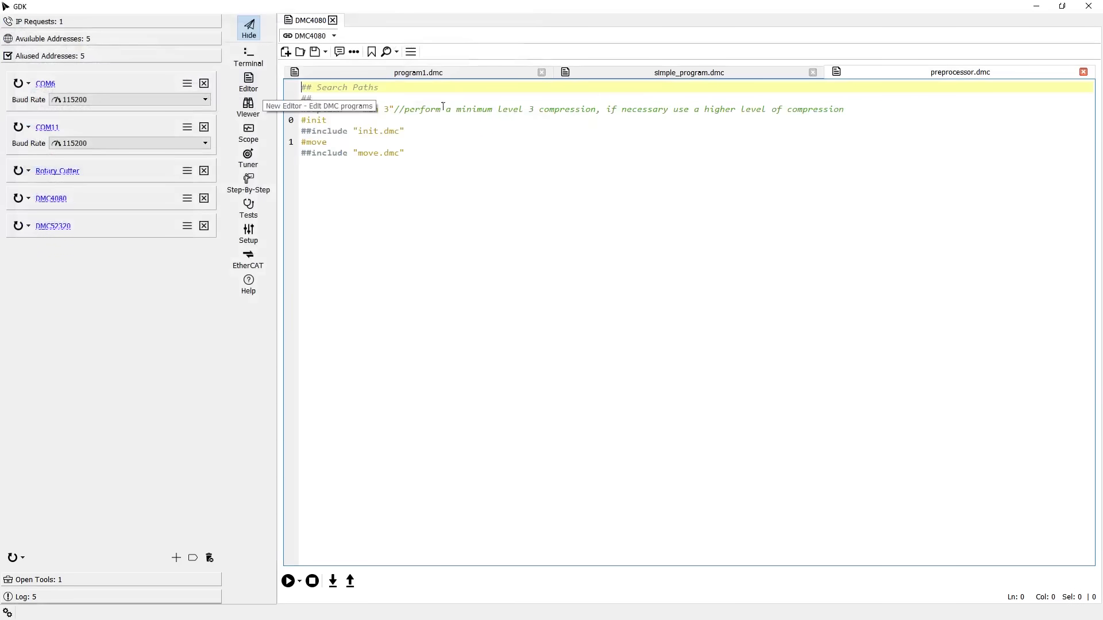
left_click(411, 52)
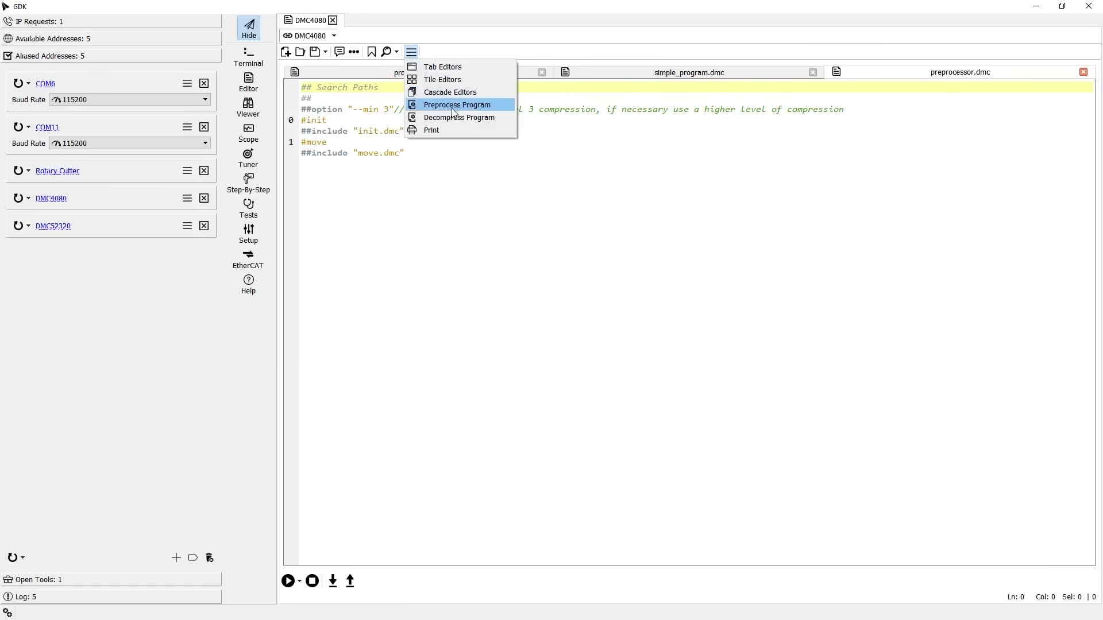
left_click(619, 145)
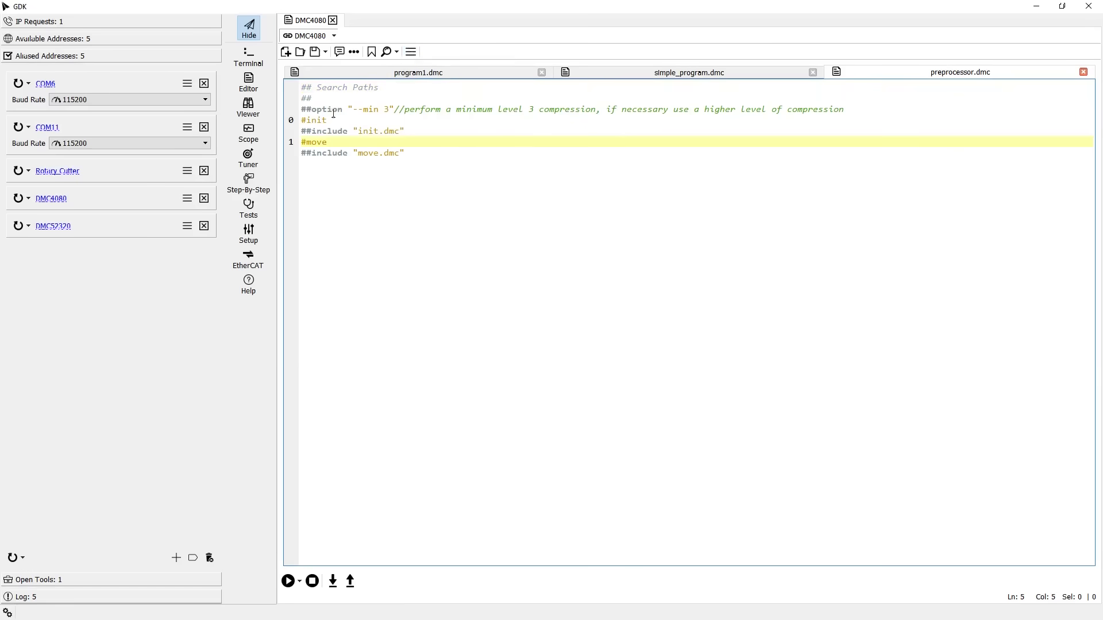
Highlight the --min 3 option and the init.dmc and move.dmc includes, then close preprocessor.dmc and simple_program.dmc
left_click_drag(300, 110, 394, 108)
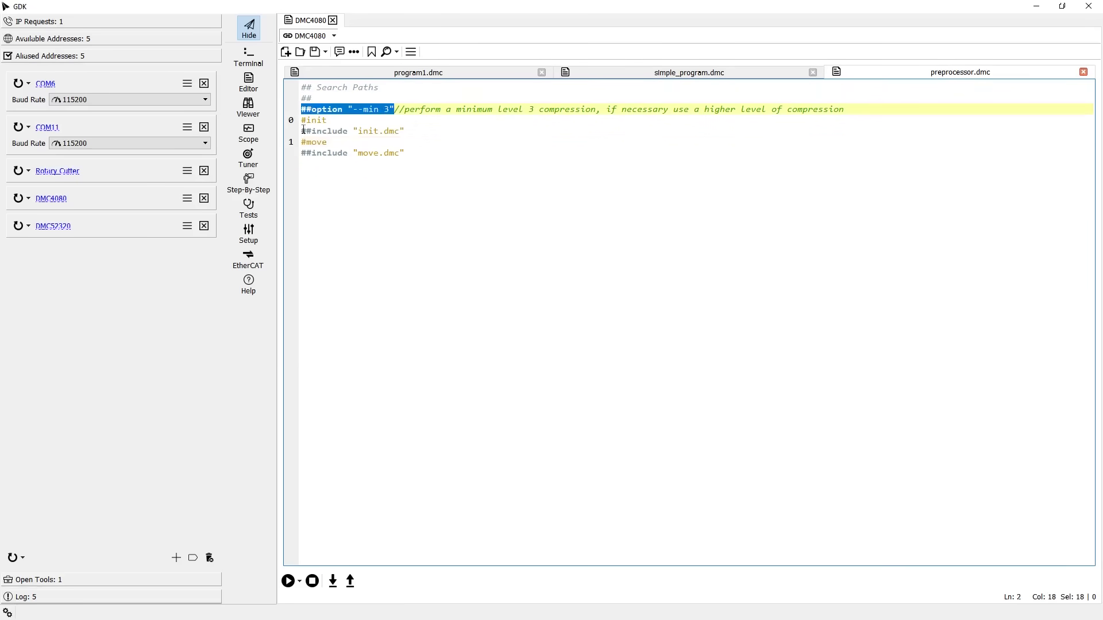
left_click_drag(302, 131, 405, 132)
left_click_drag(302, 153, 405, 153)
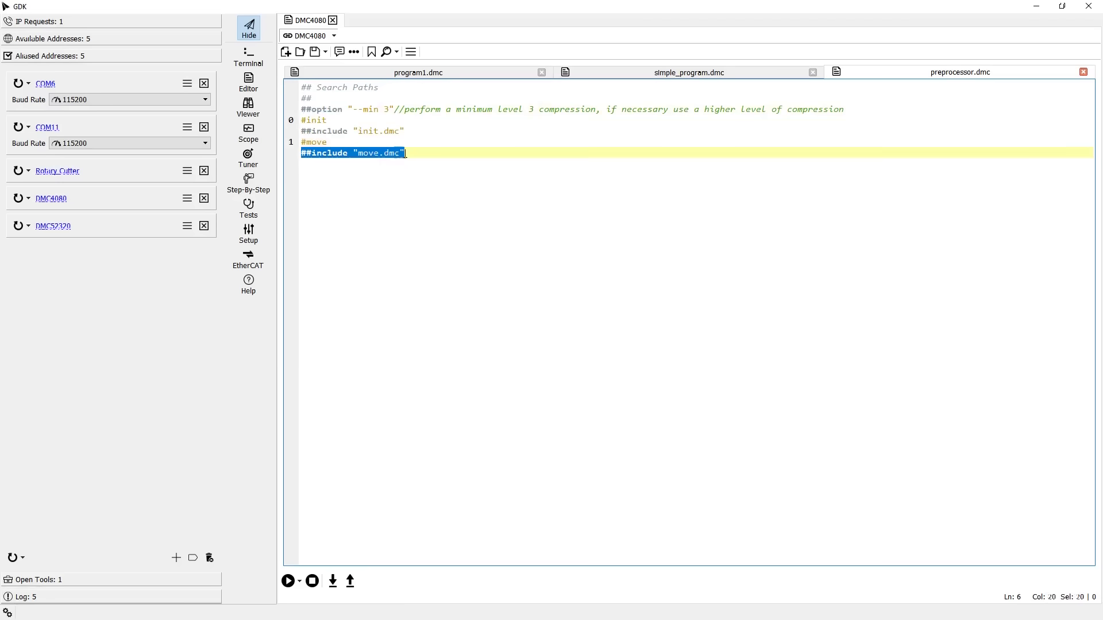
left_click(406, 153)
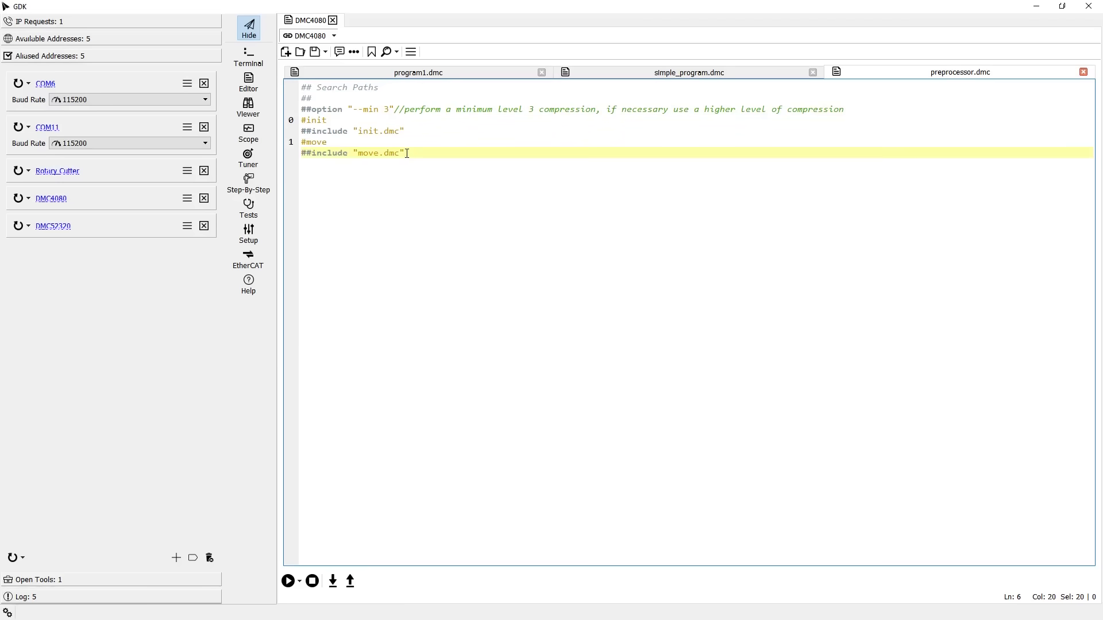
left_click(1084, 71)
left_click(1083, 71)
Close program1.dmc and the editor, then open a DMC4080 viewer showing Axis A status
left_click(1083, 72)
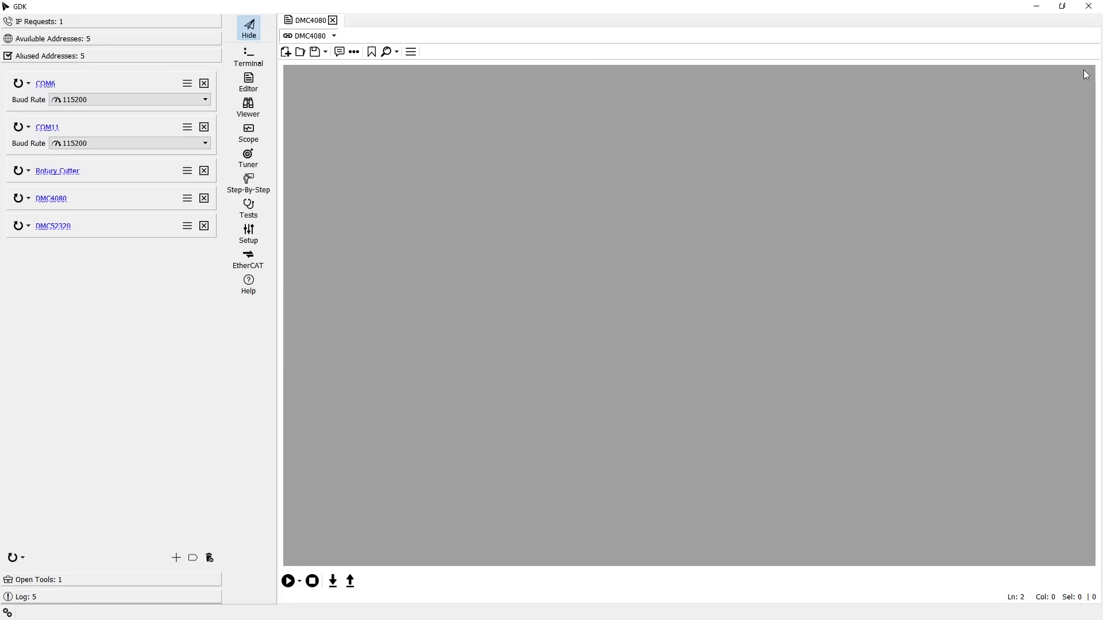
left_click(333, 21)
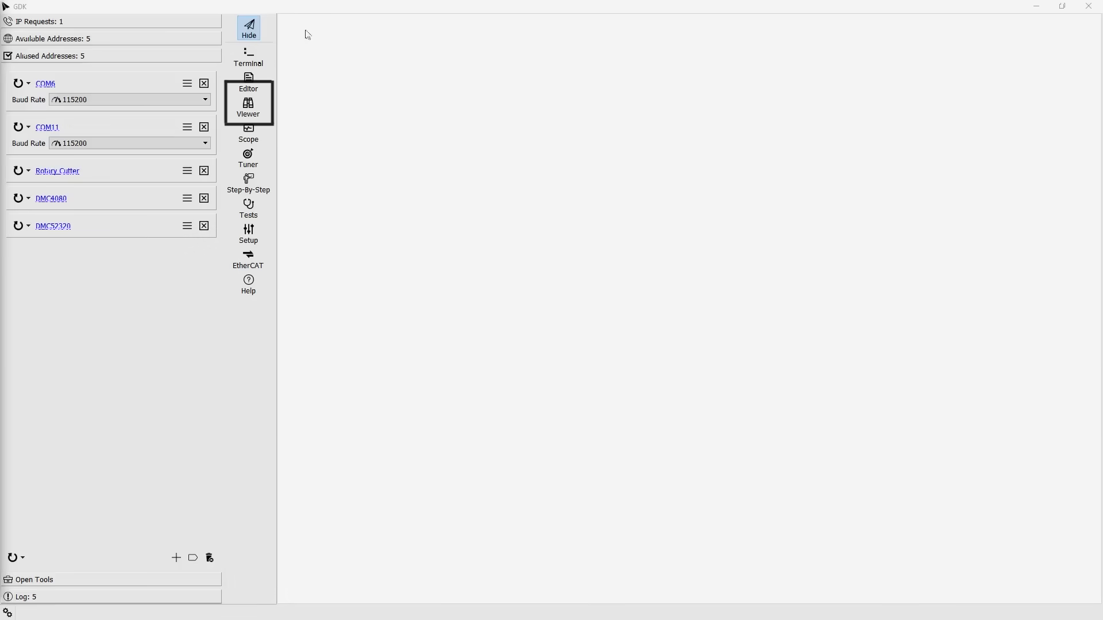
left_click(258, 110)
left_click(322, 35)
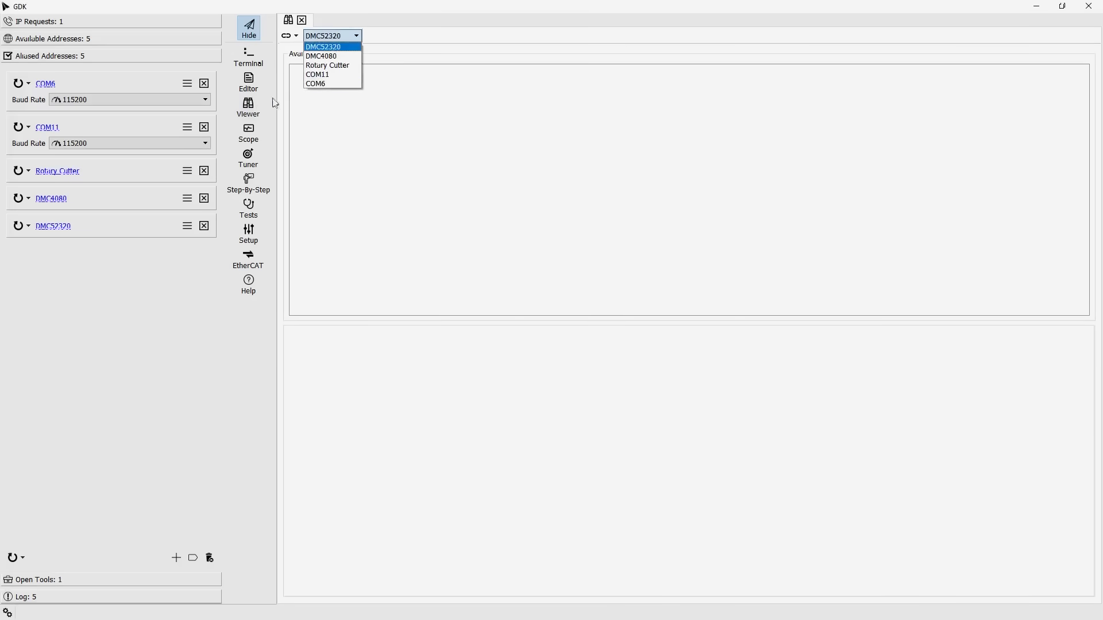
left_click(331, 56)
left_click(308, 71)
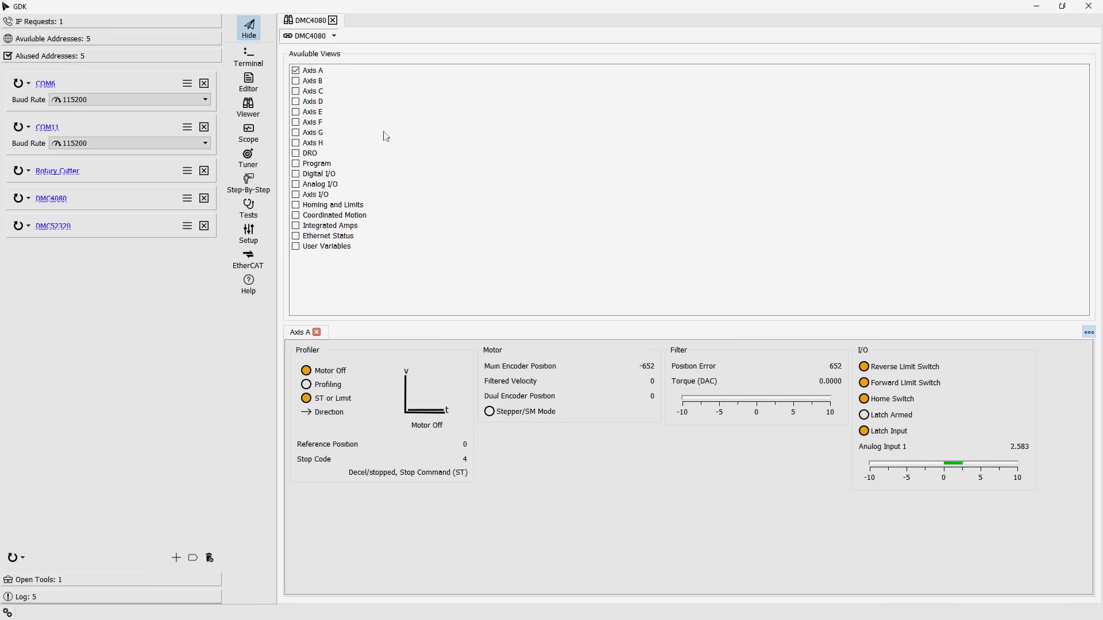
Display the custom Cut-To-Length view, then close the DMC4080 viewer
left_click(333, 21)
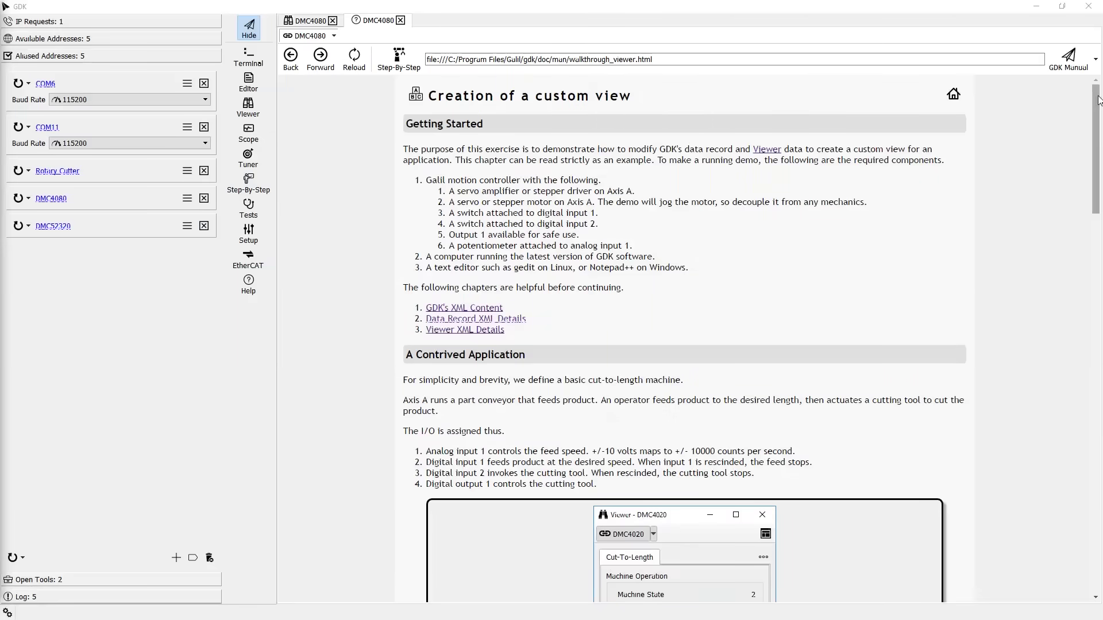
left_click_drag(1095, 102, 1095, 165)
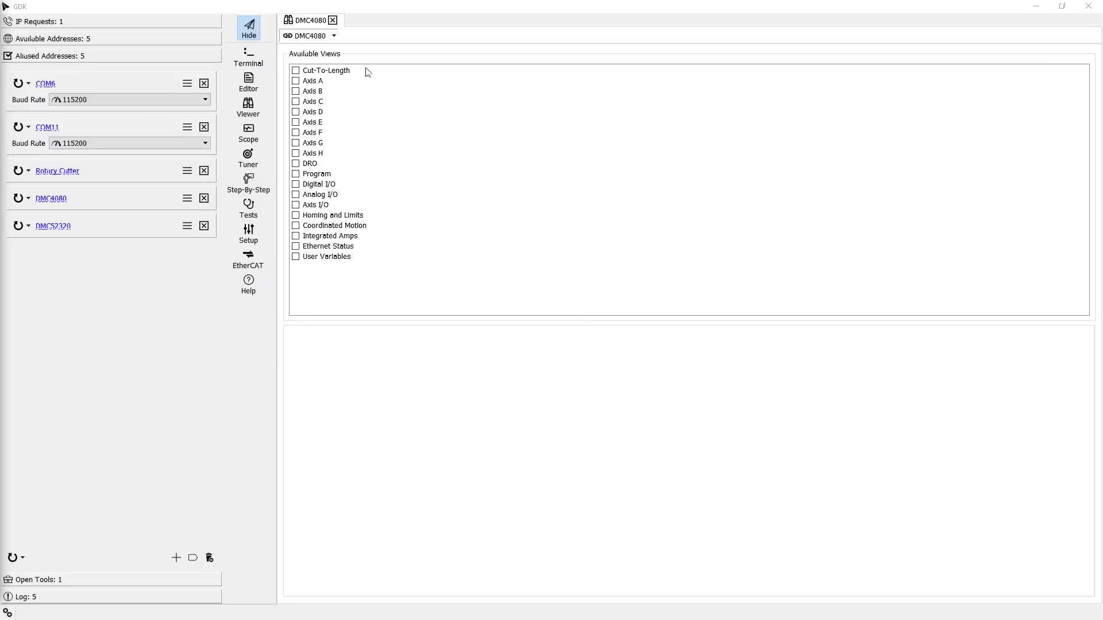
left_click(296, 70)
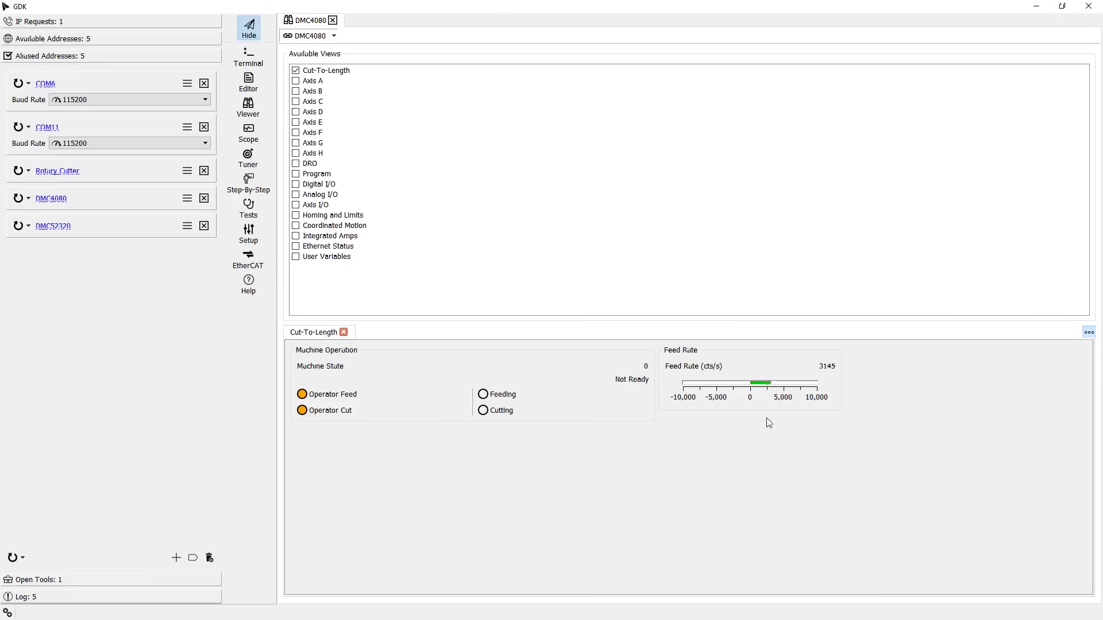
left_click(333, 20)
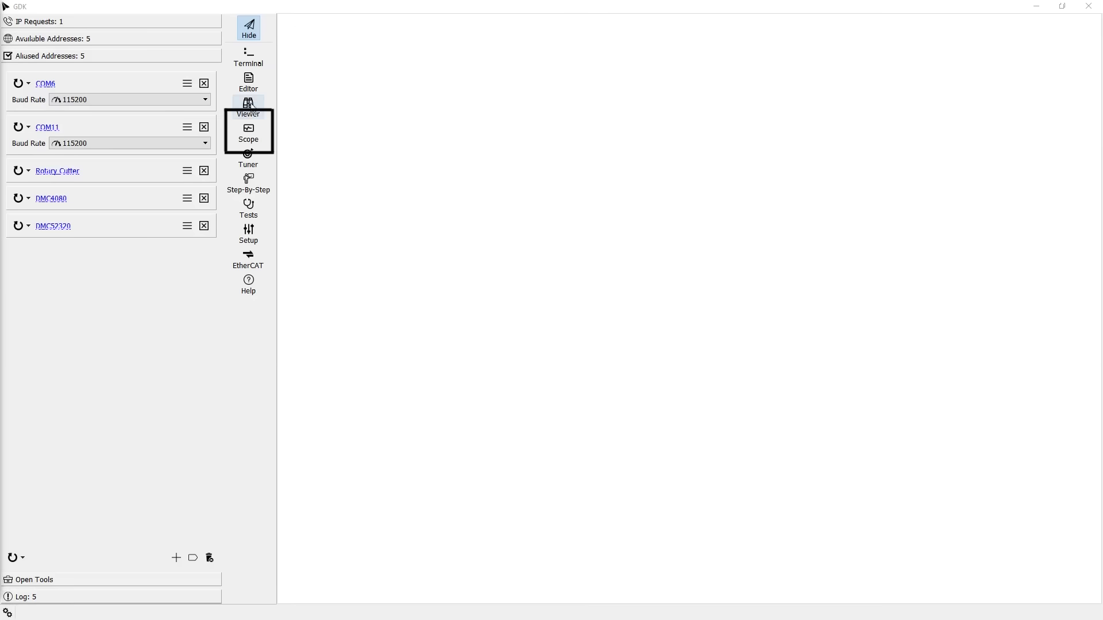
Open the DMC4080 scope, add AN[1] Analog Input 1 as a trace, and box-zoom into the plot
left_click(250, 133)
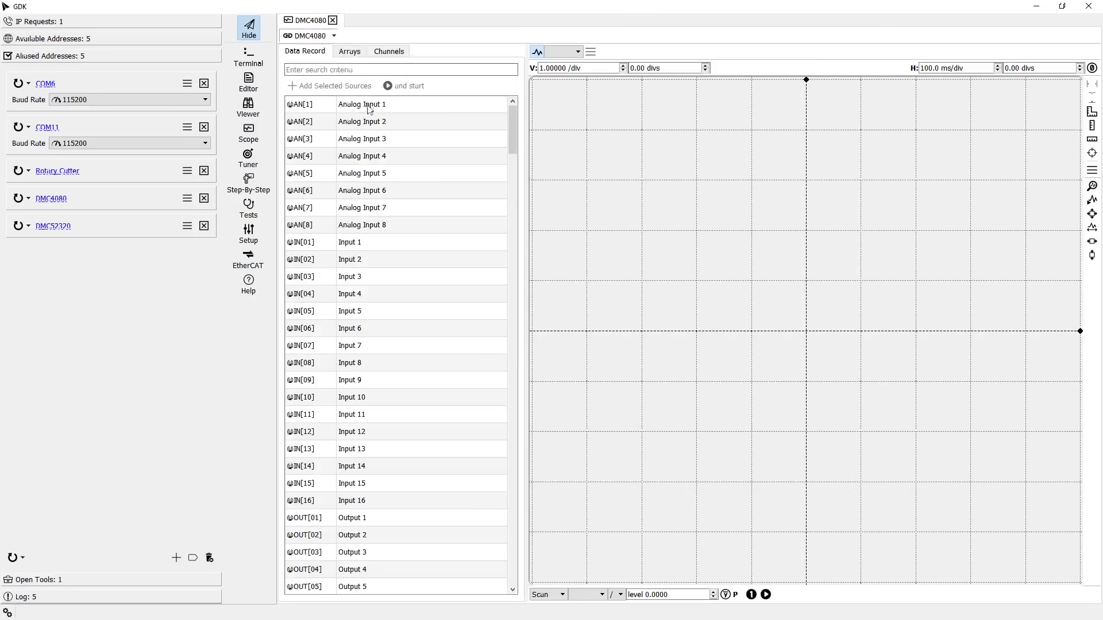
left_click(323, 106)
double_click(321, 104)
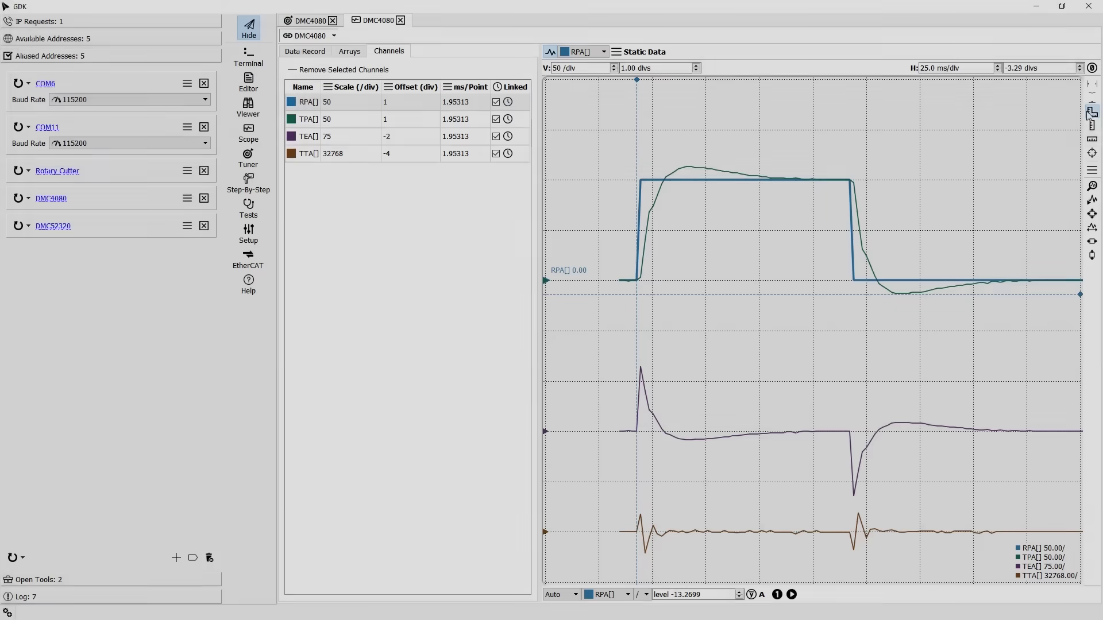
left_click(1089, 113)
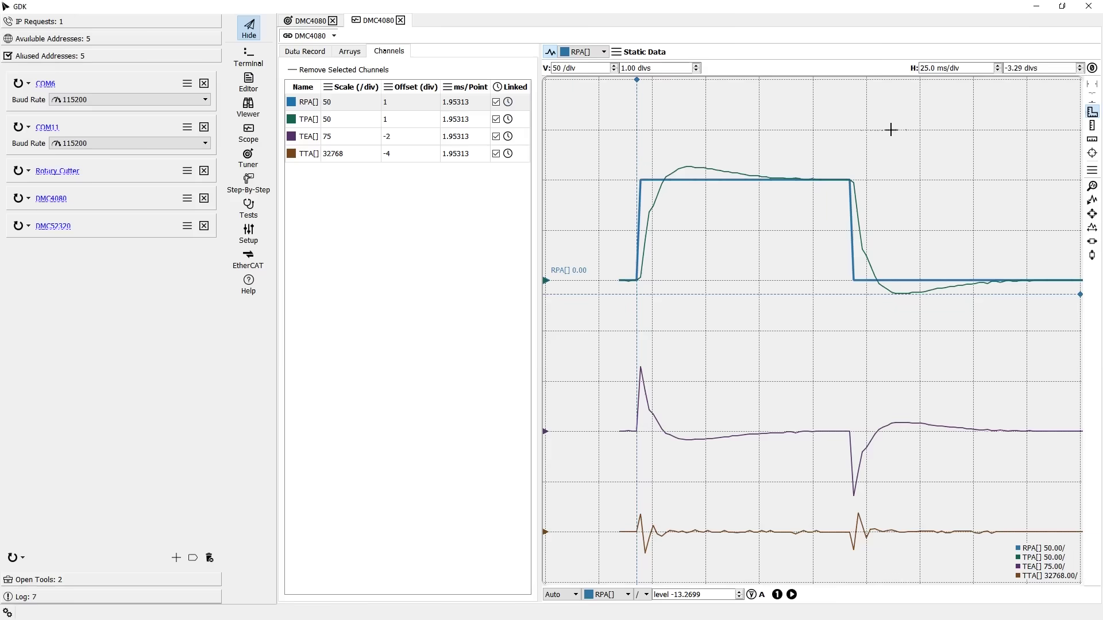
left_click_drag(642, 161, 813, 180)
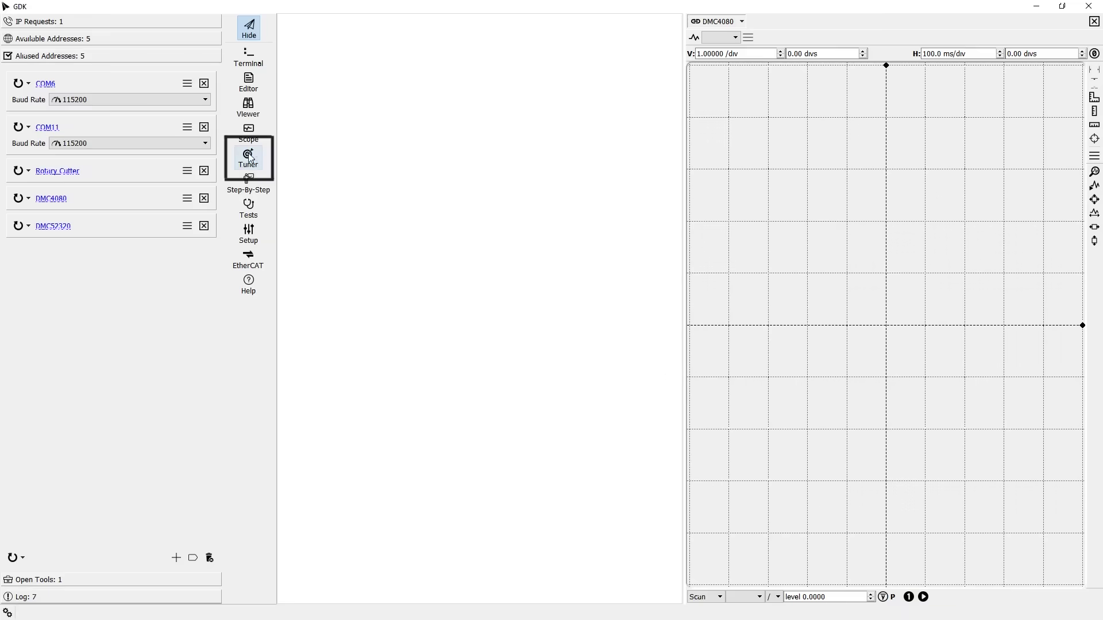
Open the DMC4080 tuner, expand its filter, global, algorithm and test-signal sections, autotune axis A, and close the scope
left_click(248, 155)
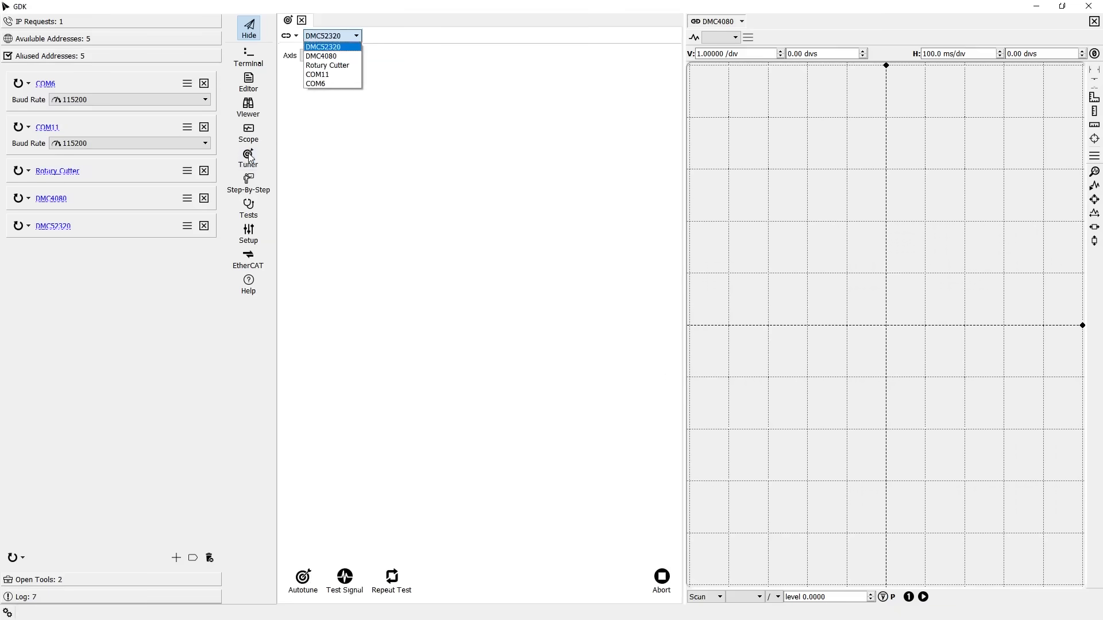
left_click(328, 57)
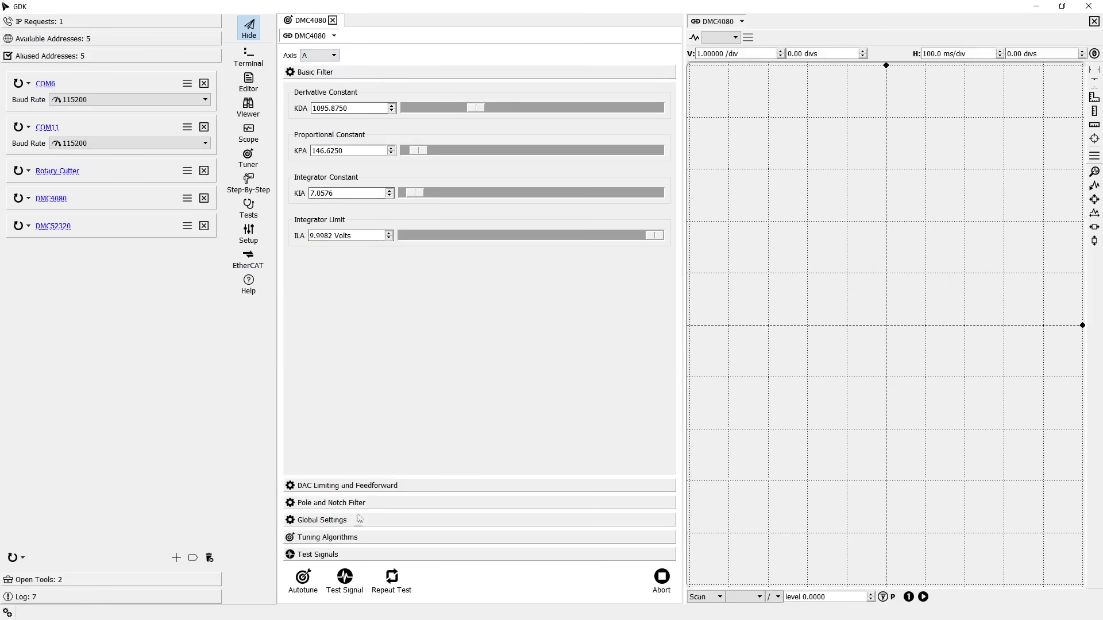
left_click(323, 487)
left_click(321, 504)
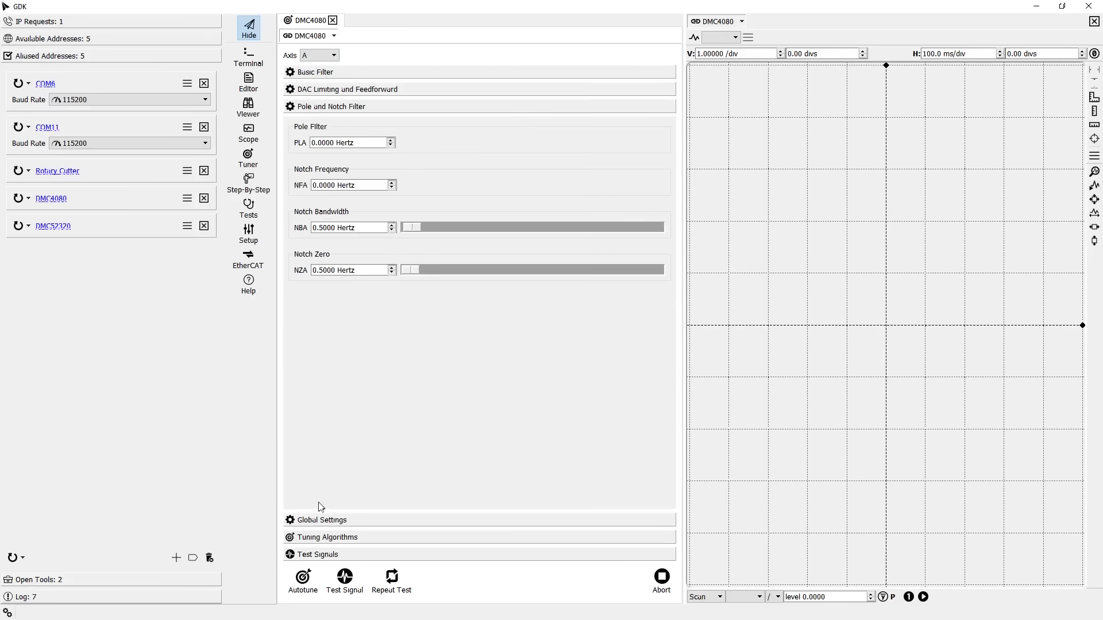
left_click(321, 519)
left_click(326, 538)
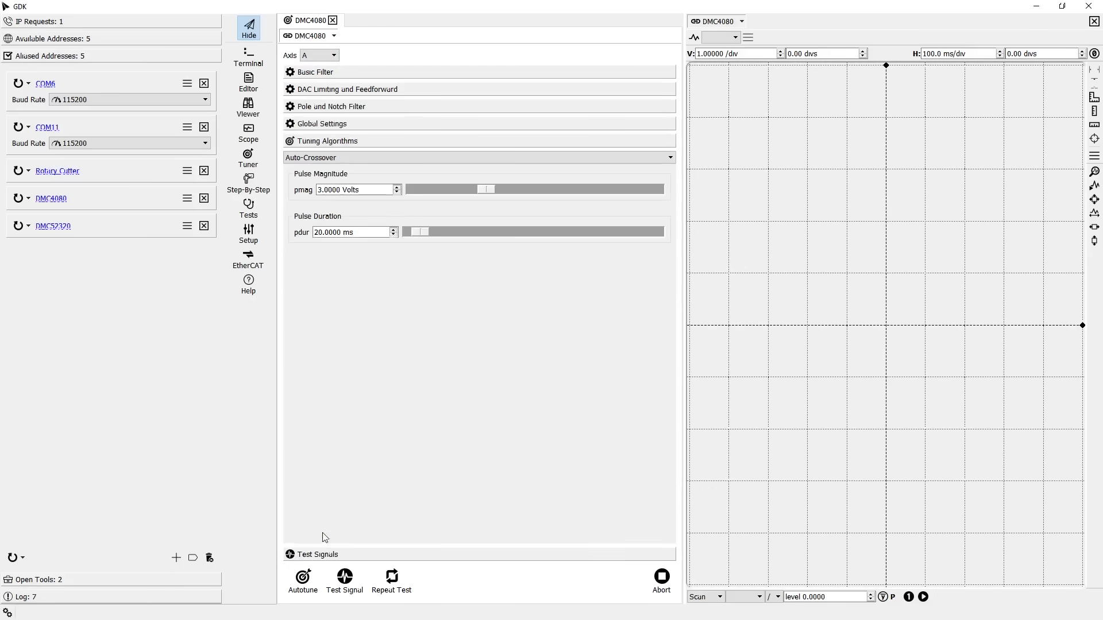
left_click(322, 555)
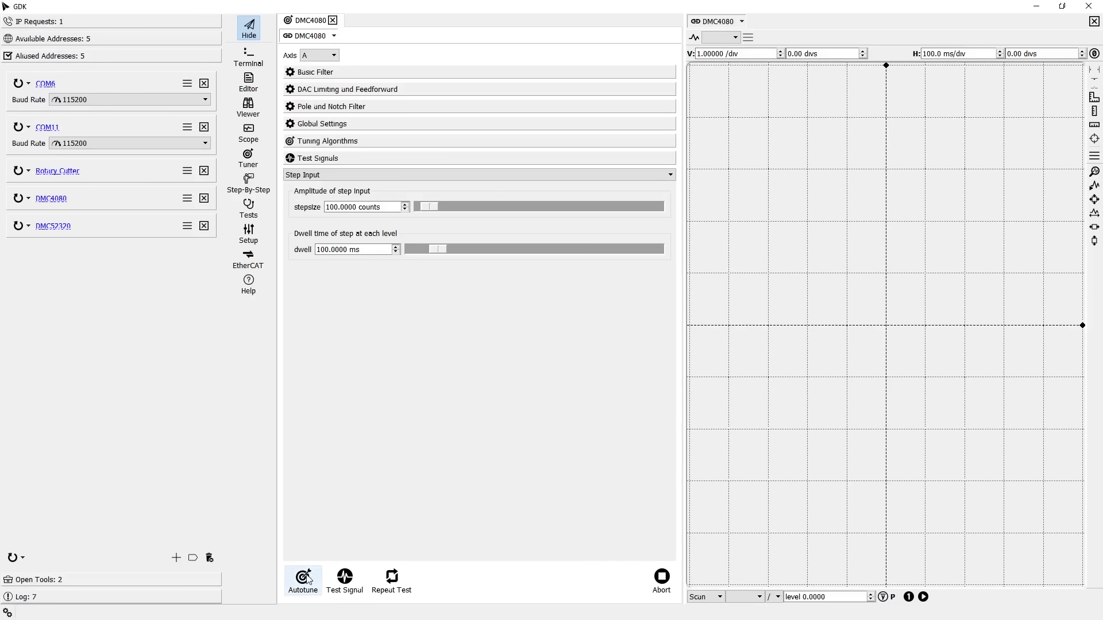
left_click(305, 576)
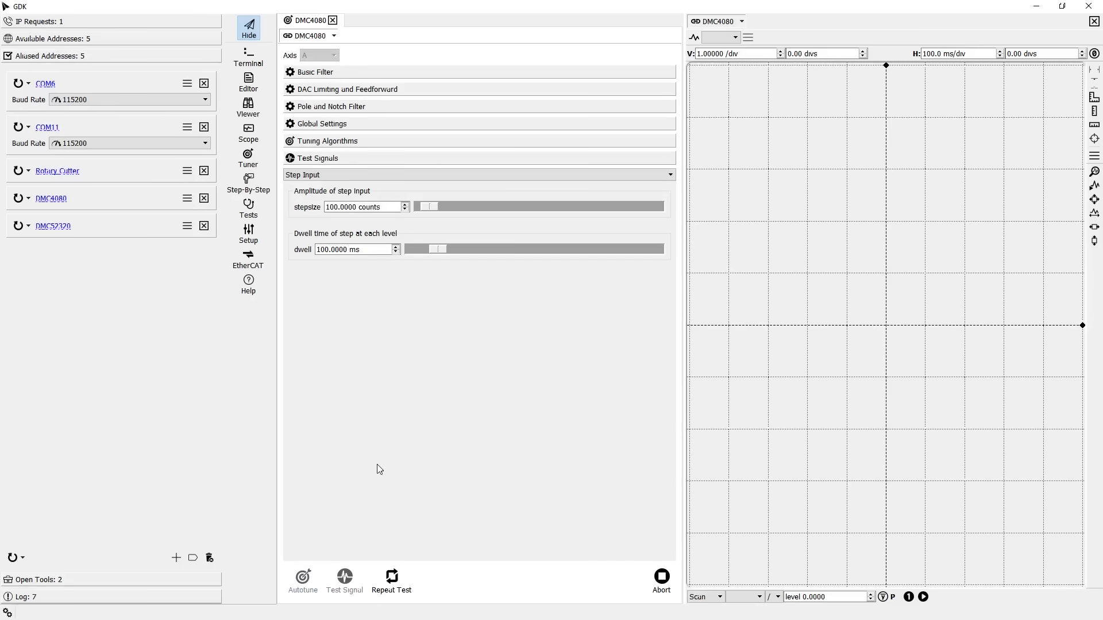
left_click(1094, 23)
Close the tuner, then run DMC-4000 Step-By-Step setup with normal limit polarity and disable the motor
left_click(335, 21)
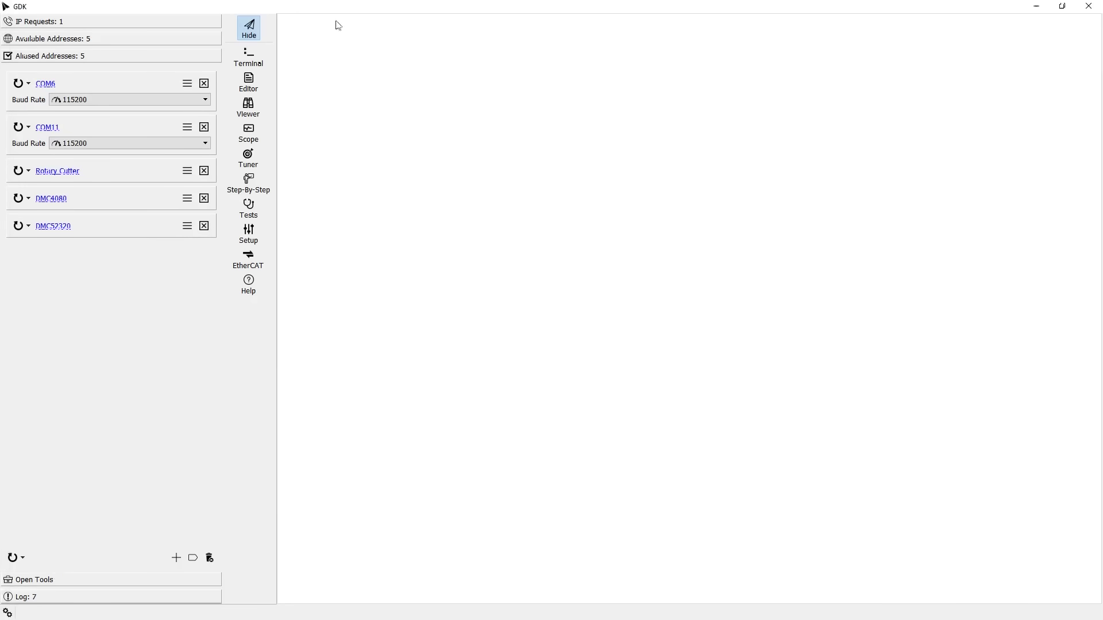
left_click(247, 182)
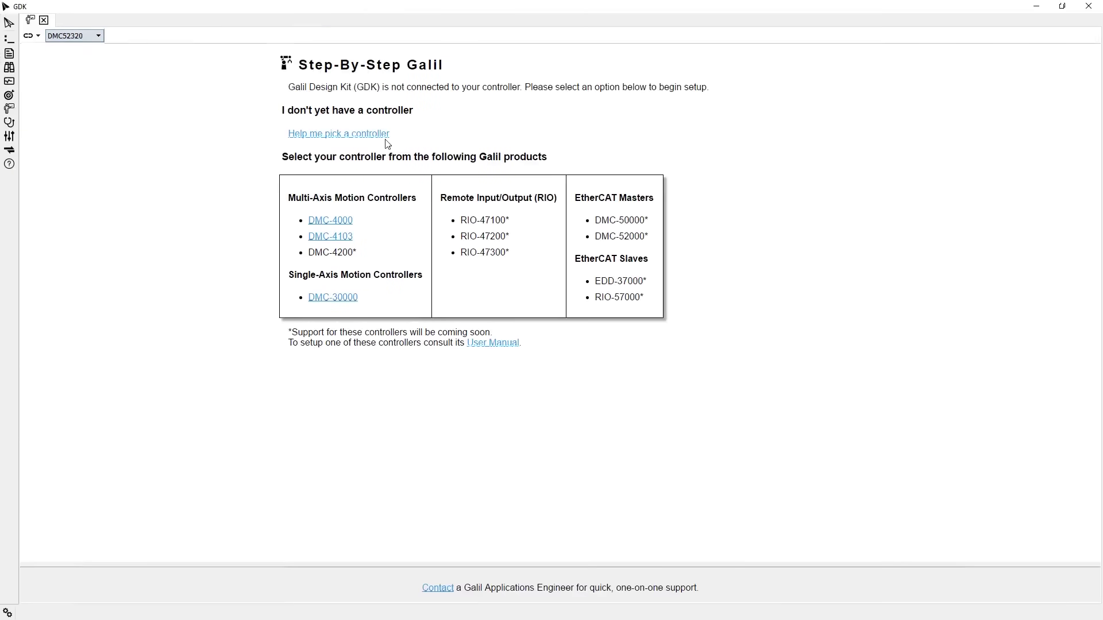
left_click(343, 222)
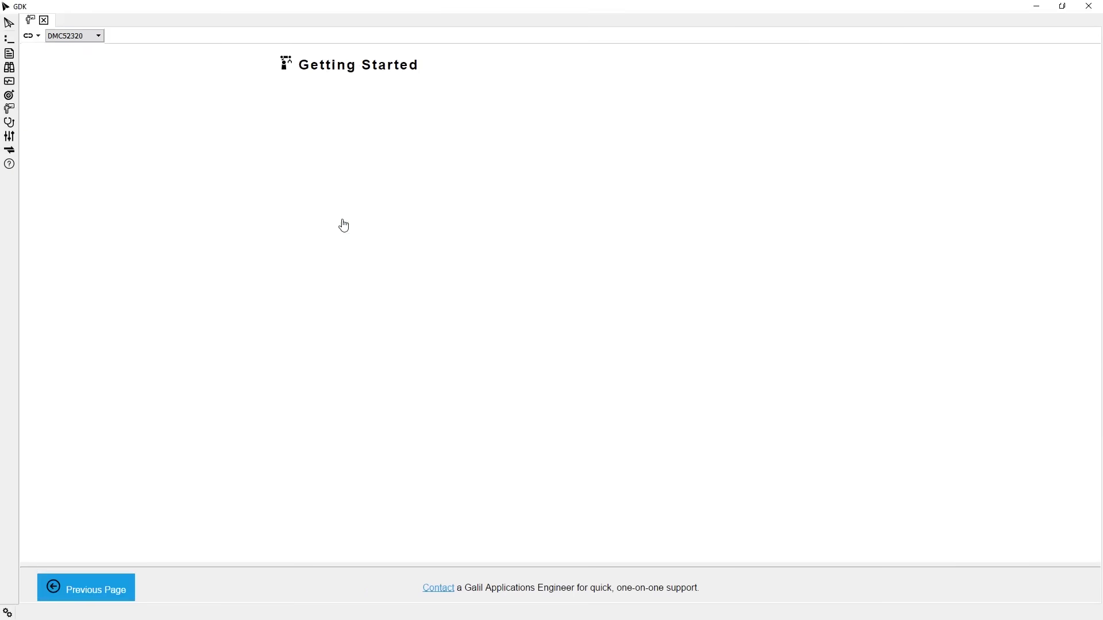
left_click(386, 340)
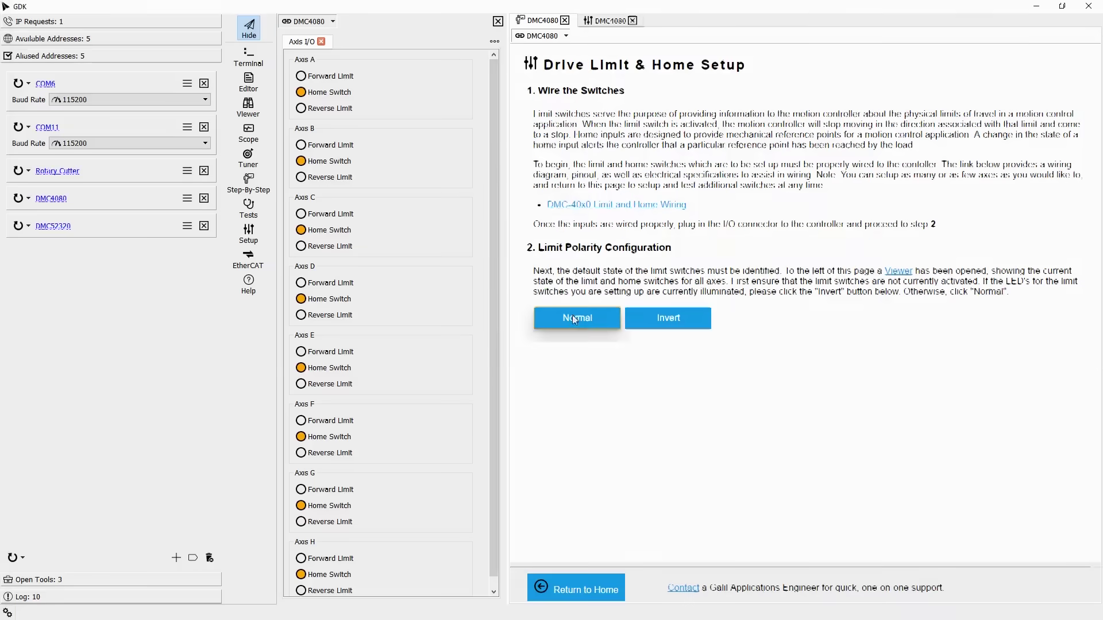
left_click(573, 316)
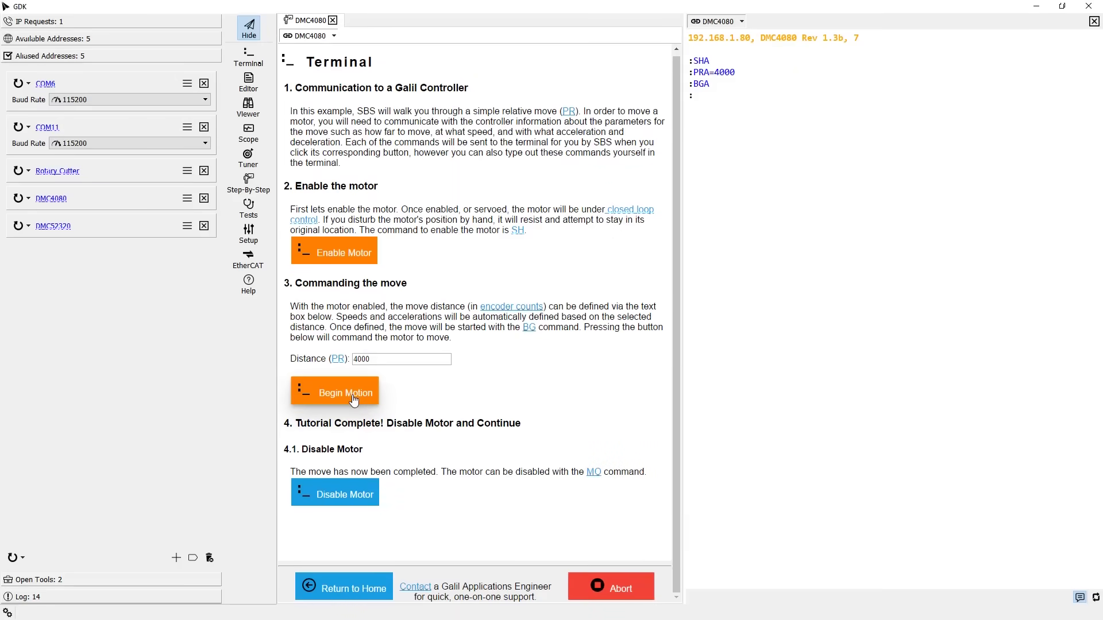
left_click(353, 507)
left_click(353, 506)
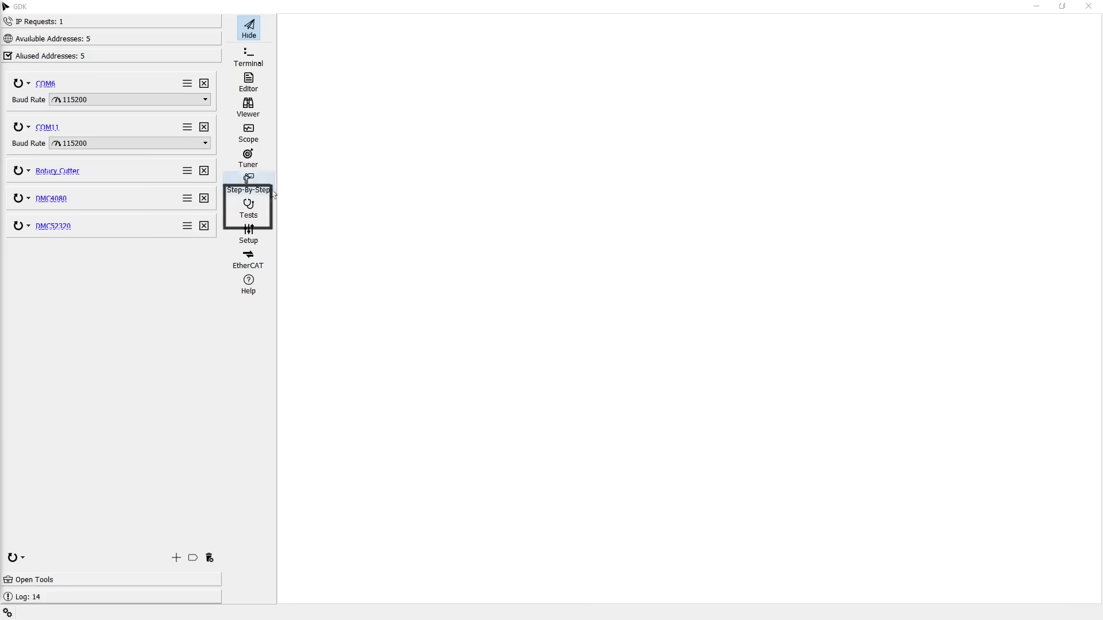
left_click(249, 208)
left_click(333, 35)
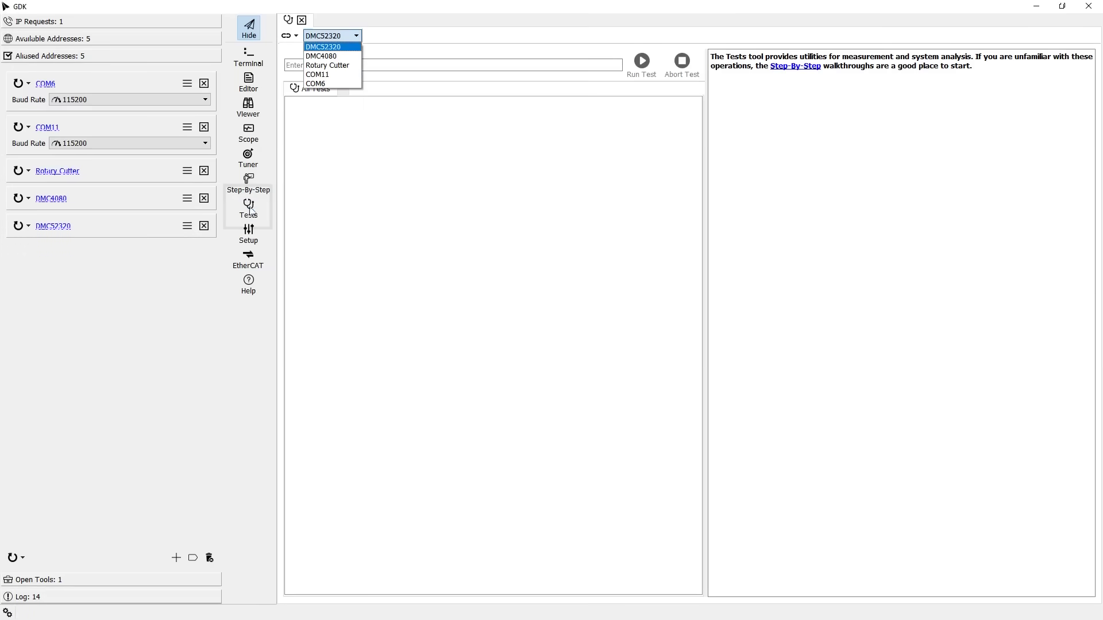
left_click(326, 54)
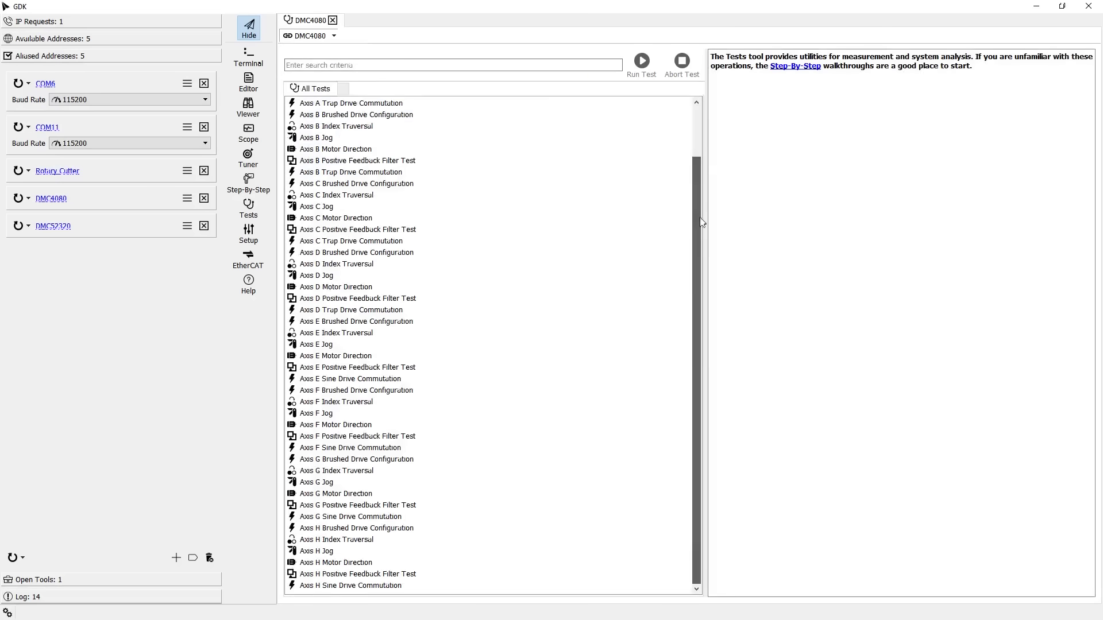
left_click(471, 59)
type("Axi")
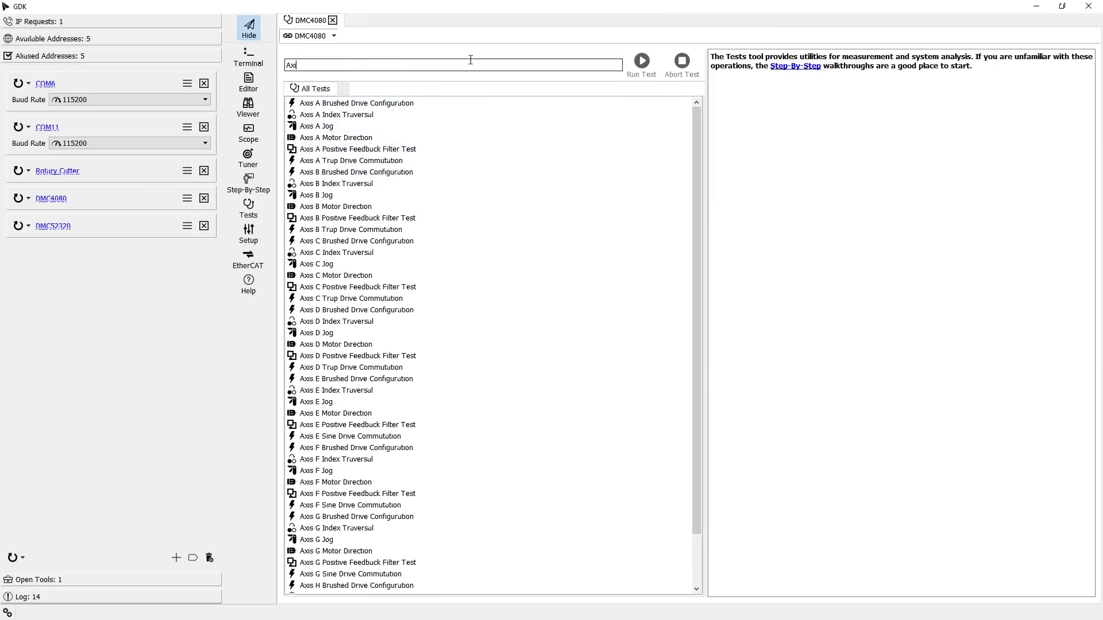
type("s A Trup Drive")
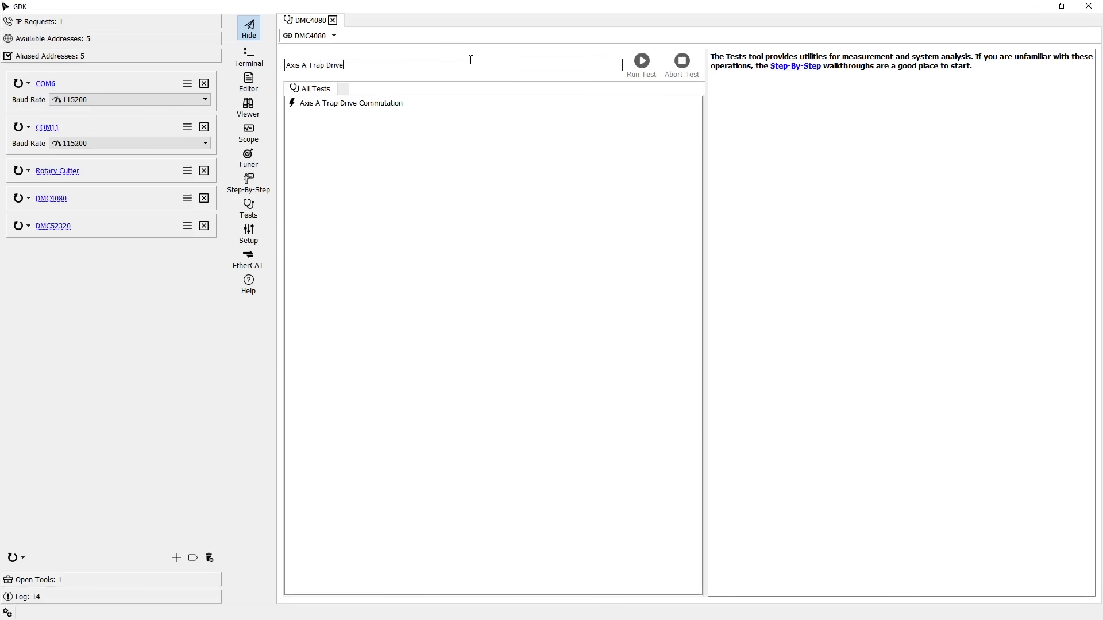
double_click(412, 104)
left_click(411, 92)
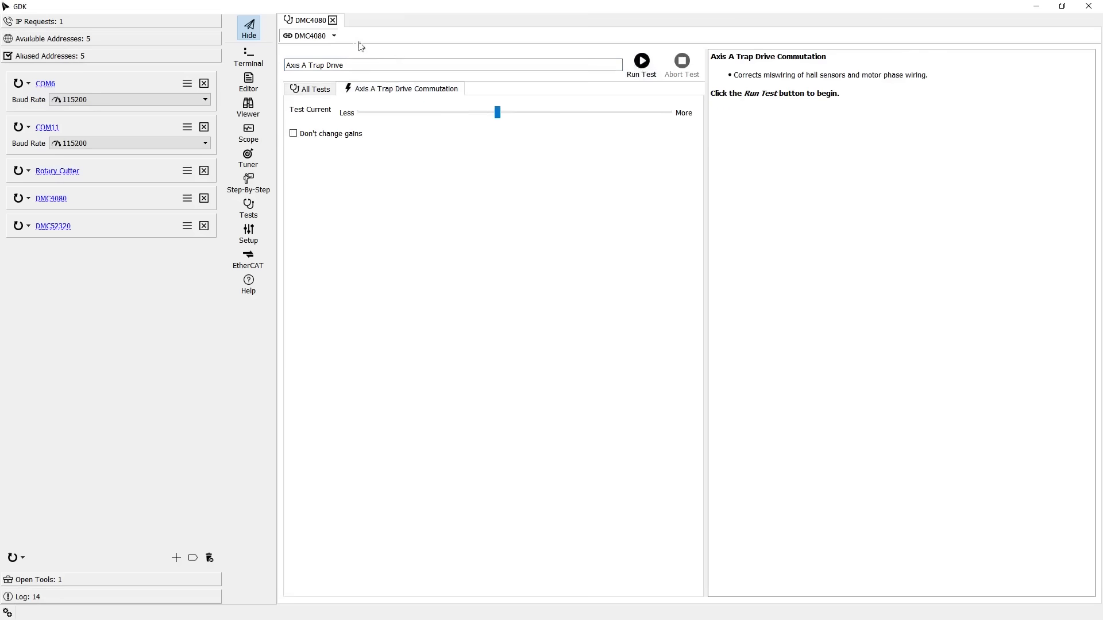
left_click(332, 21)
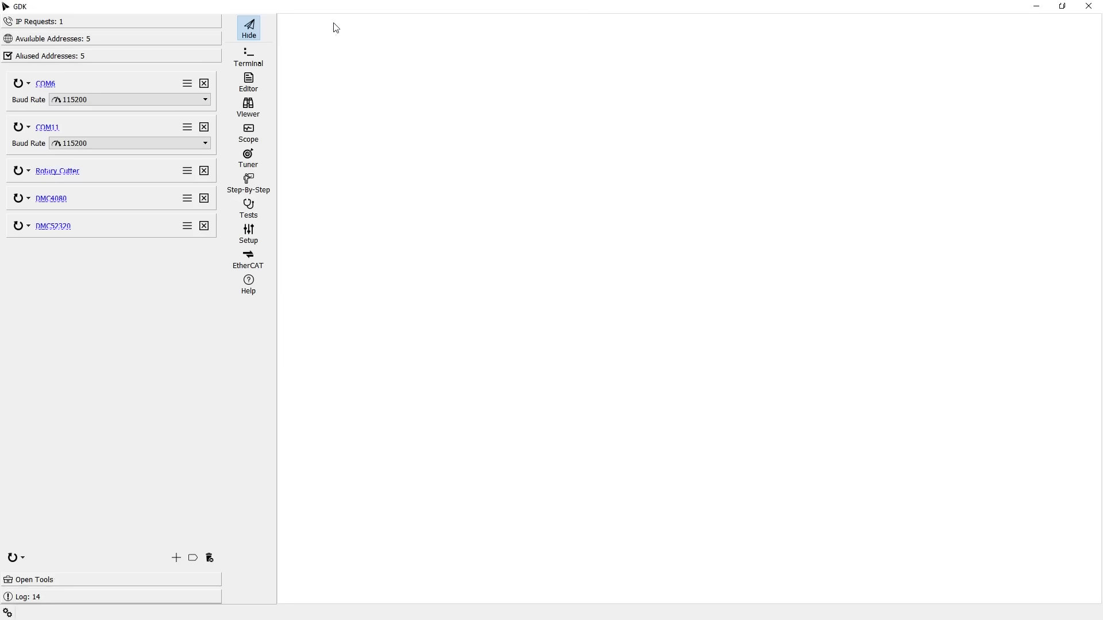
Load DMC4080's setup and write it over the backup file dmc4080_rev_1.3b.gcb
left_click(248, 233)
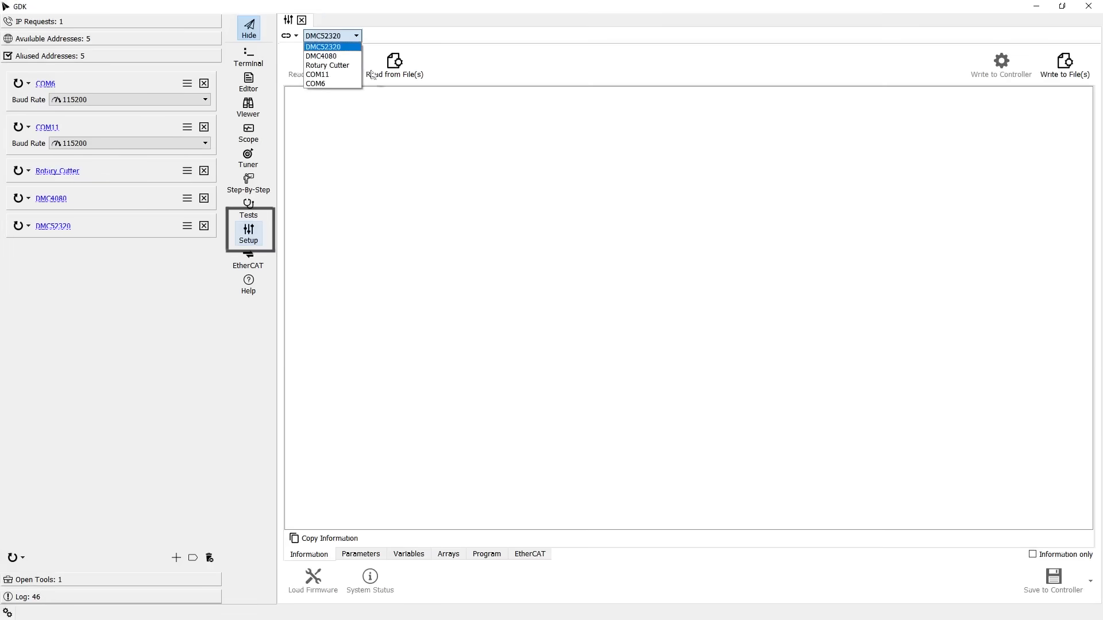
left_click(322, 56)
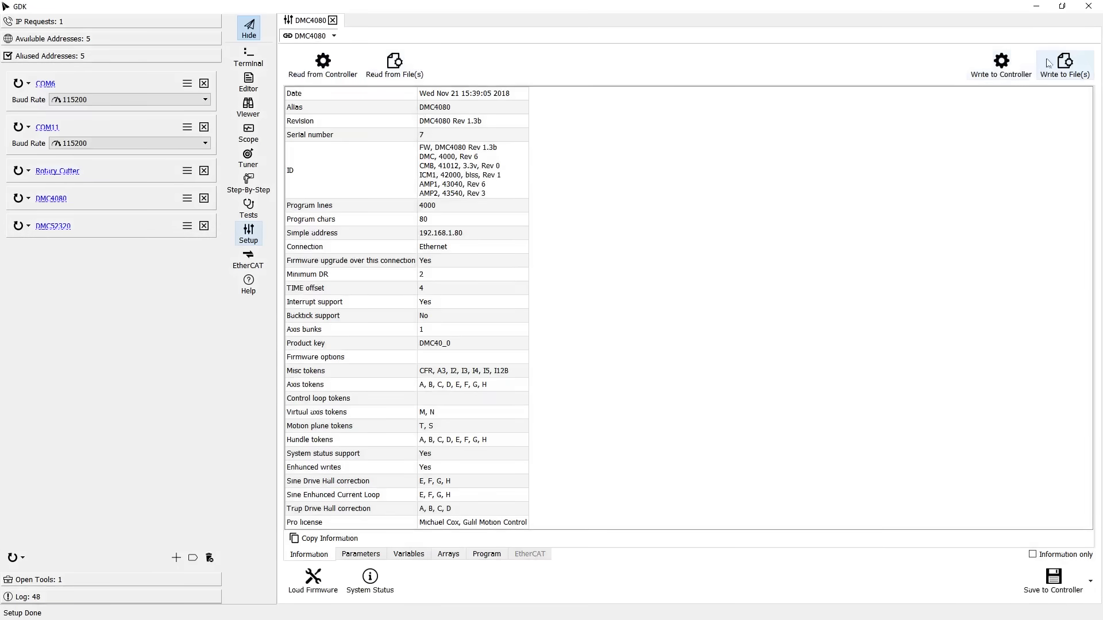
left_click(1049, 63)
double_click(271, 96)
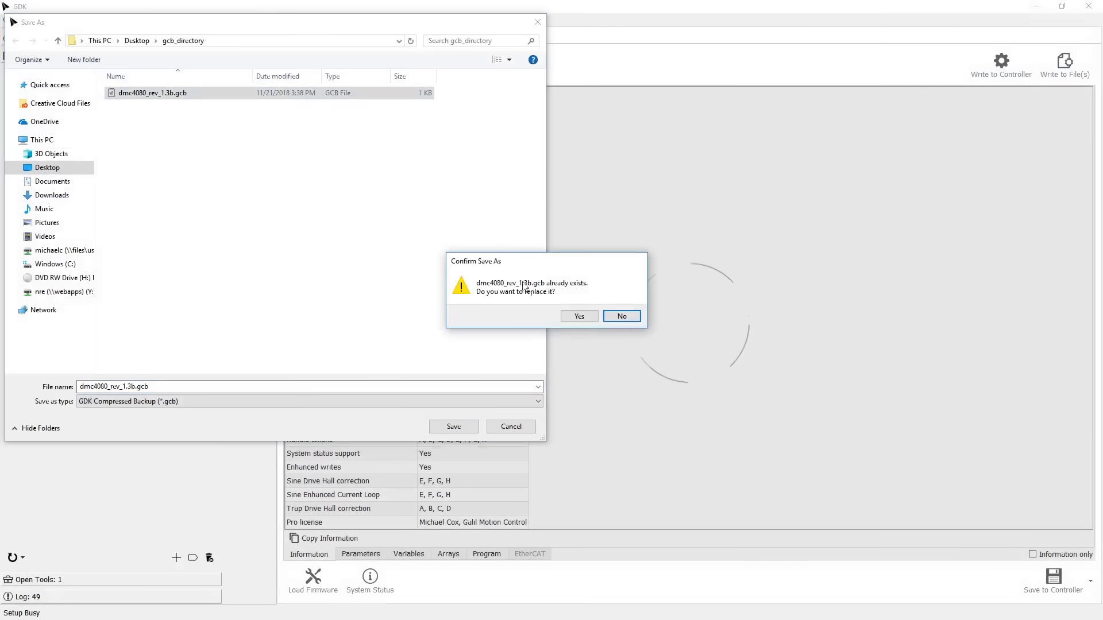
left_click(577, 317)
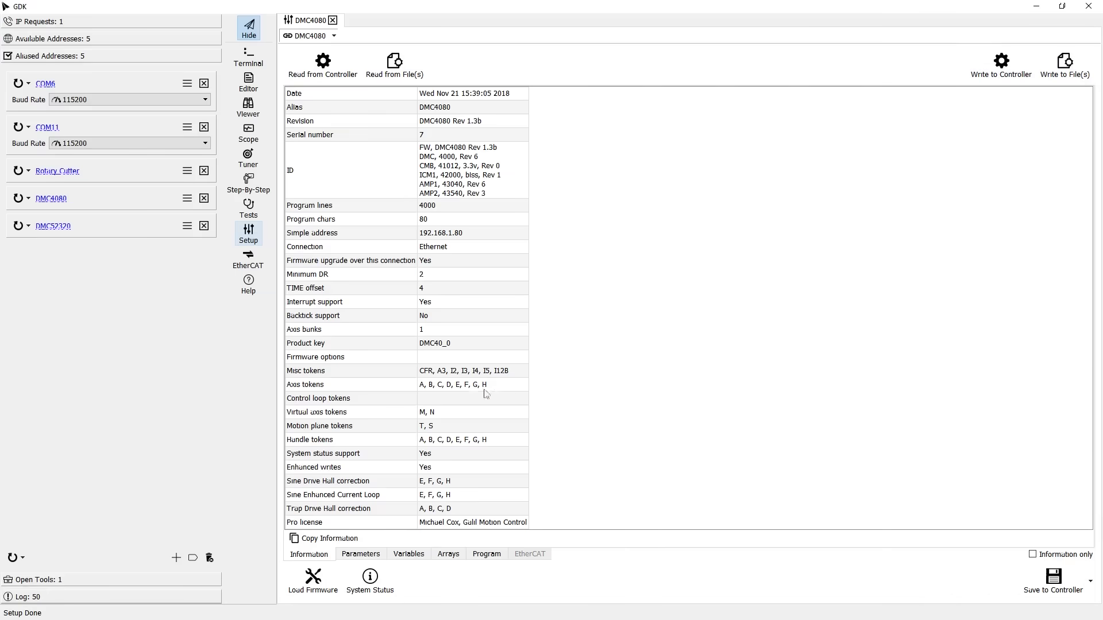
Read dmc4080_rev_1.3b.gcb back, check the parameter list, save it to the controller, and close Setup
left_click(394, 62)
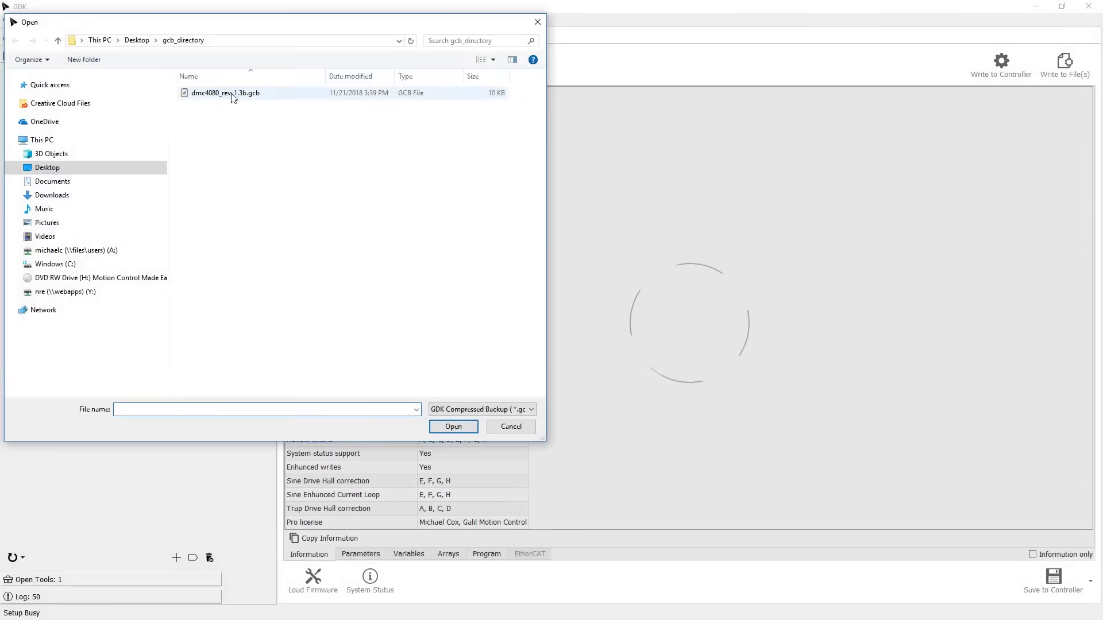
left_click(225, 92)
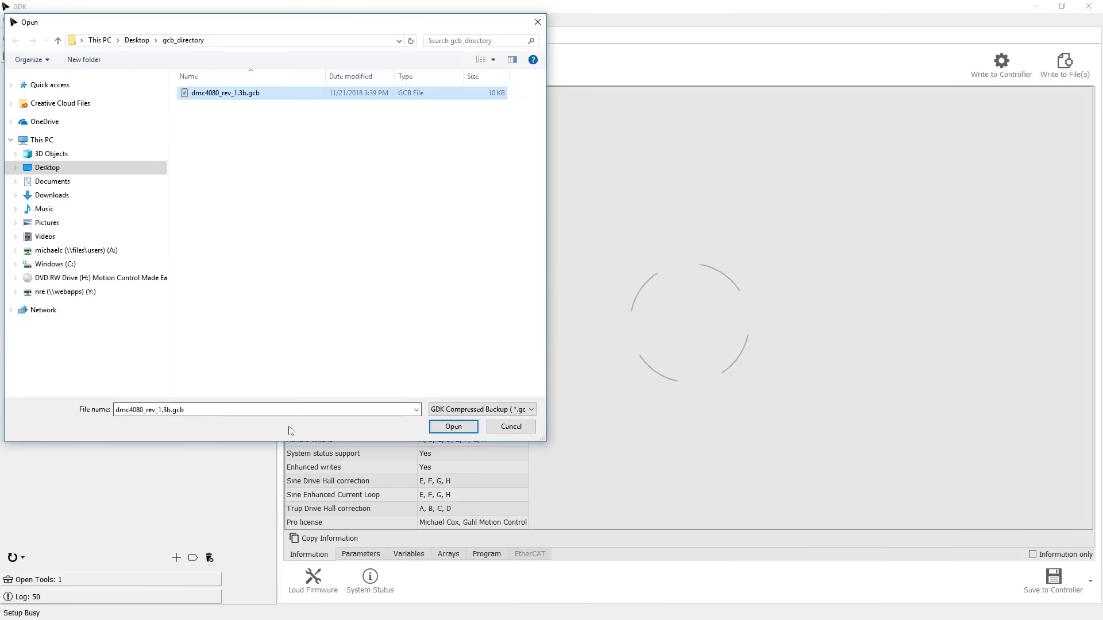
left_click(461, 426)
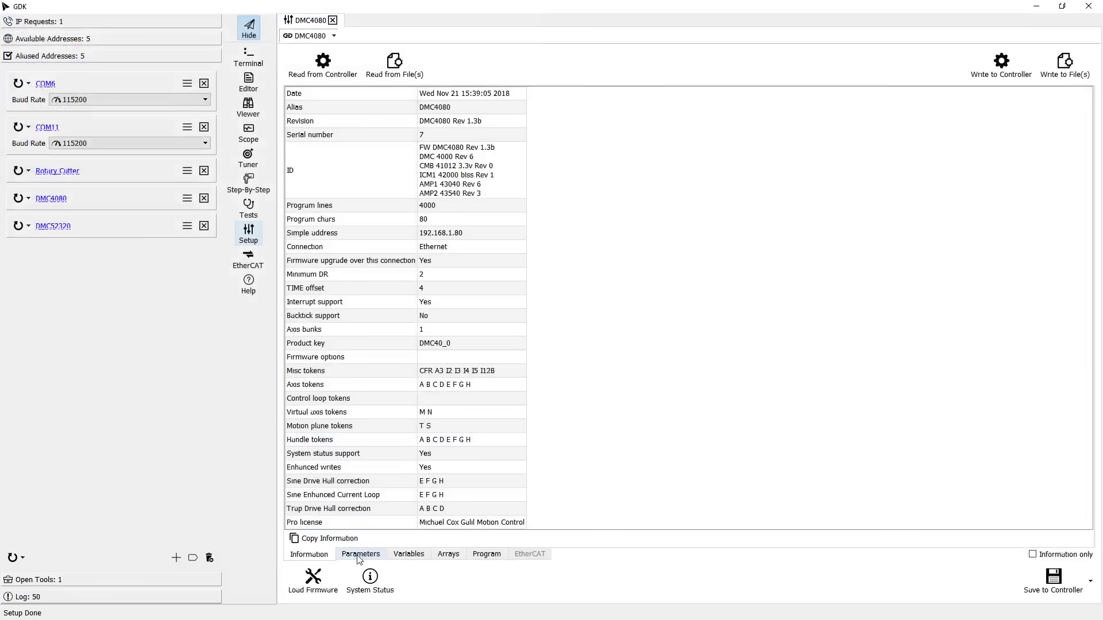
left_click(360, 555)
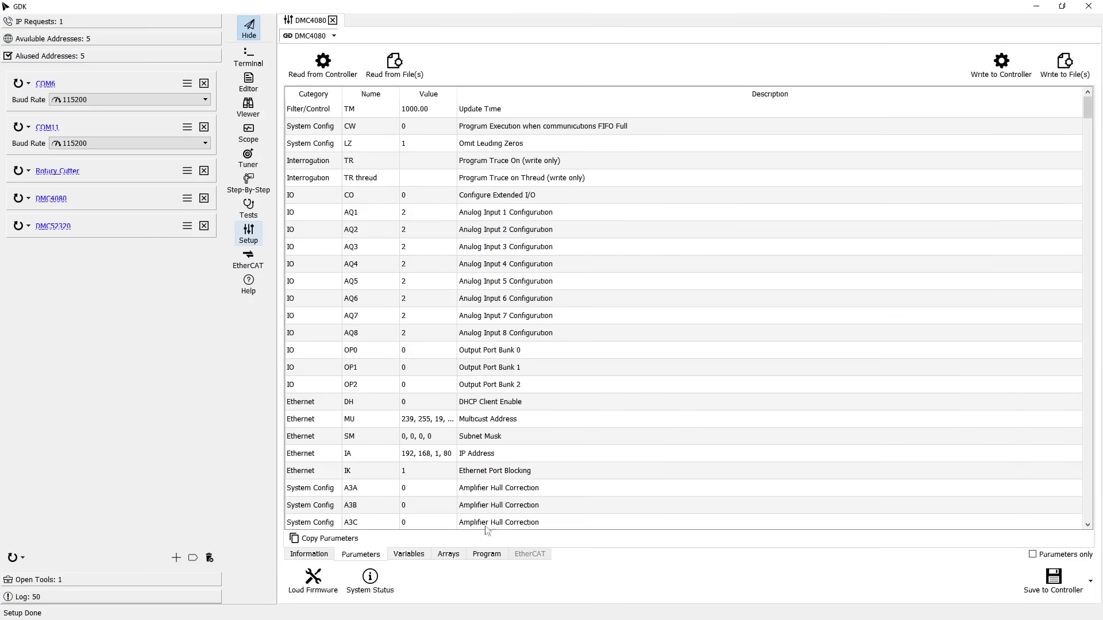
left_click(305, 557)
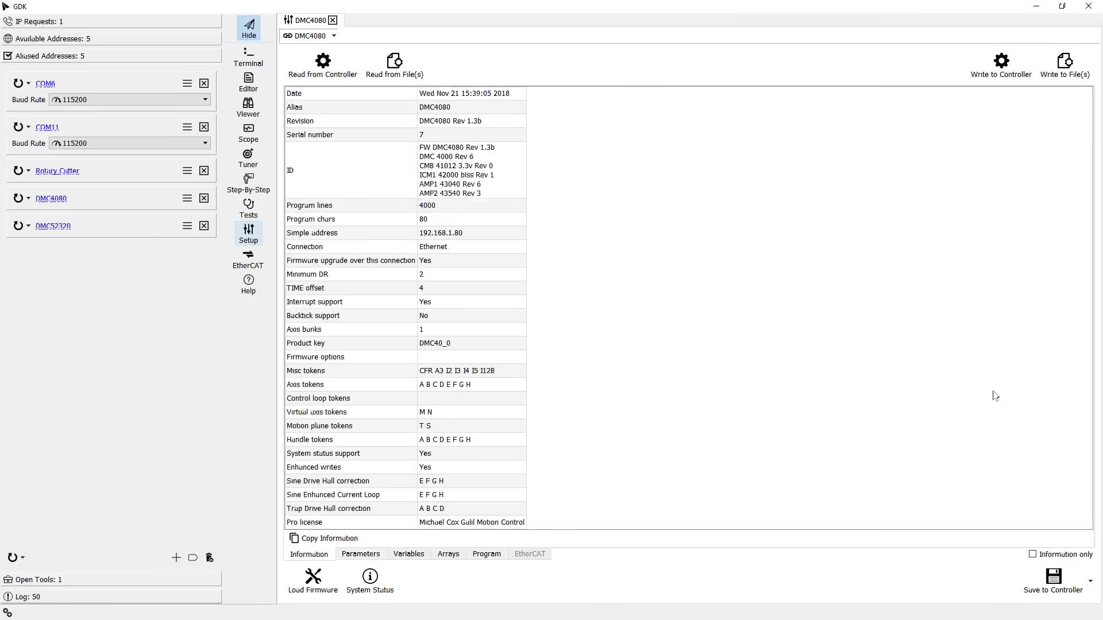
left_click(1049, 588)
left_click(333, 21)
In the EtherCAT wizard on COM6, read the EDD ID, reverse encoder polarity, and start the BM & Hall test
left_click(248, 261)
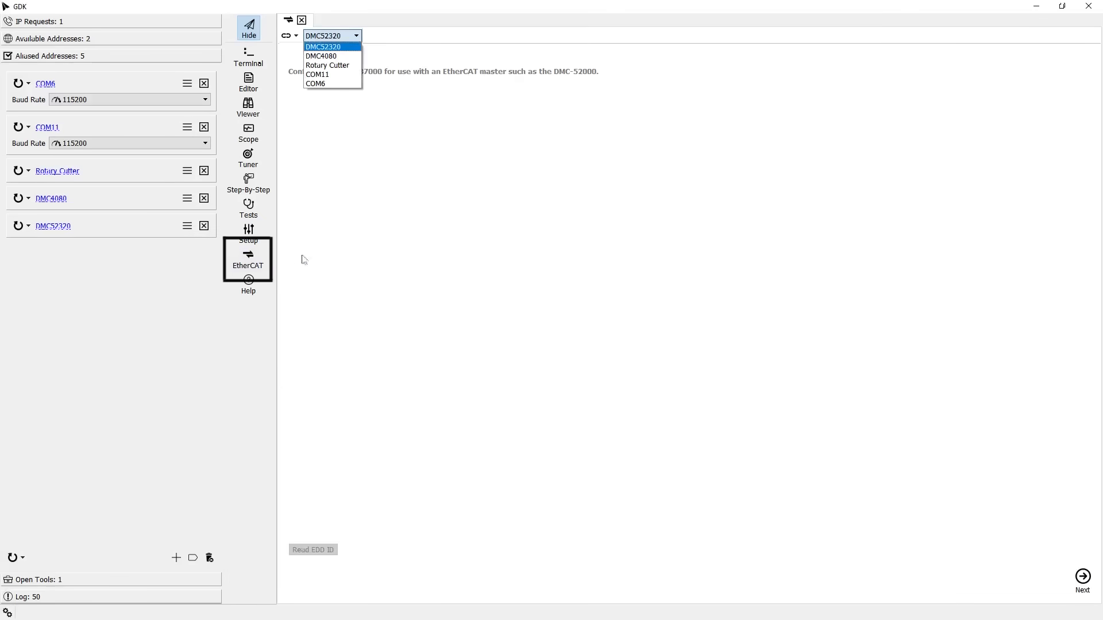
left_click(319, 84)
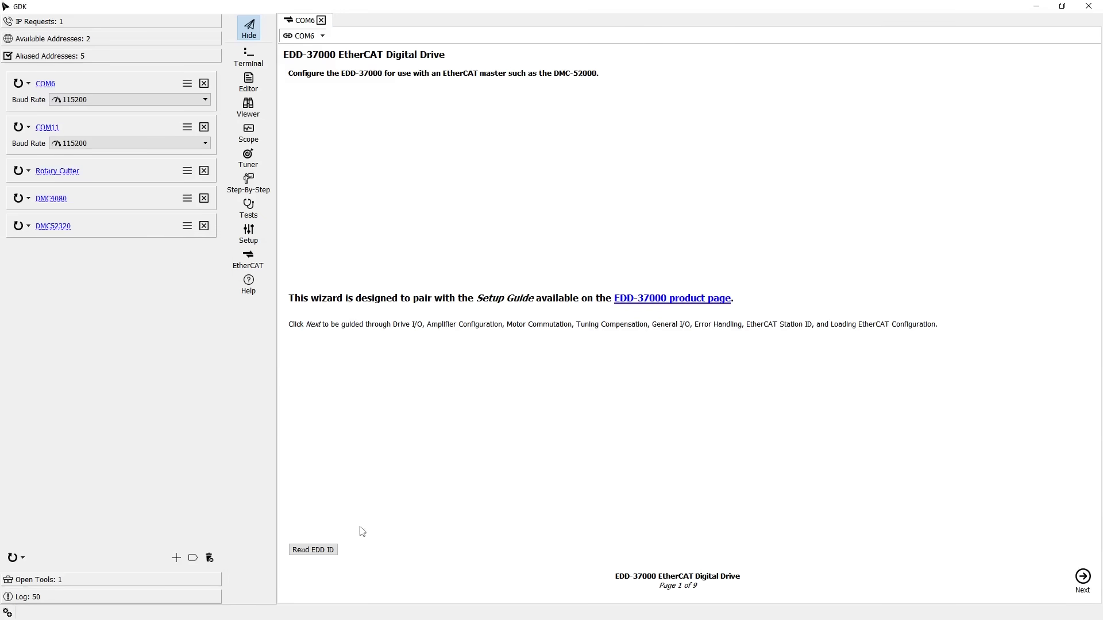
left_click(313, 550)
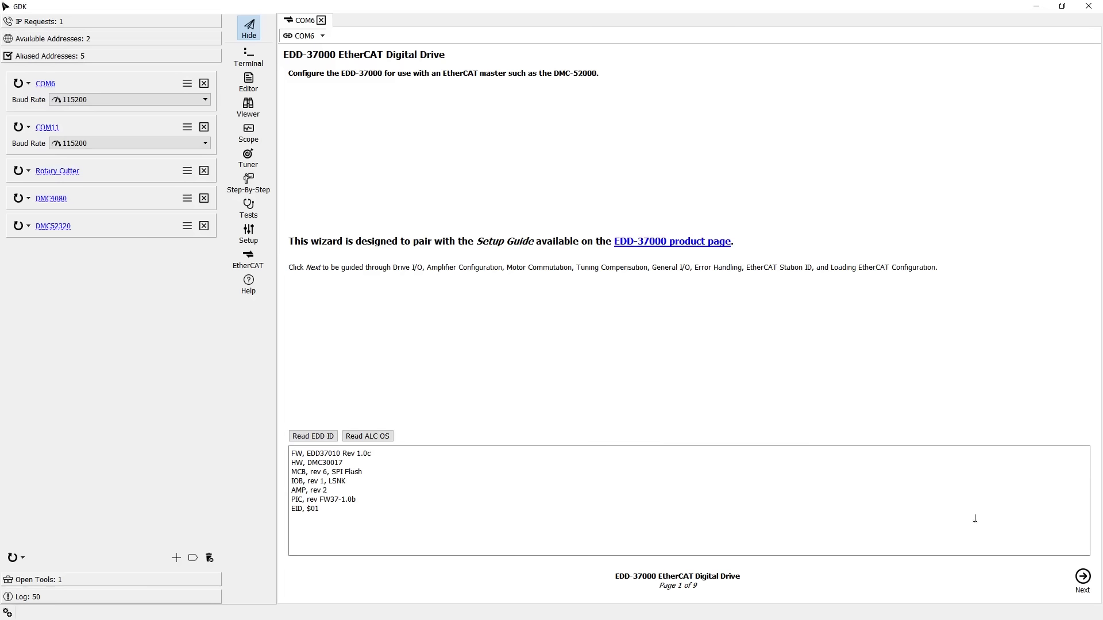
left_click(1082, 578)
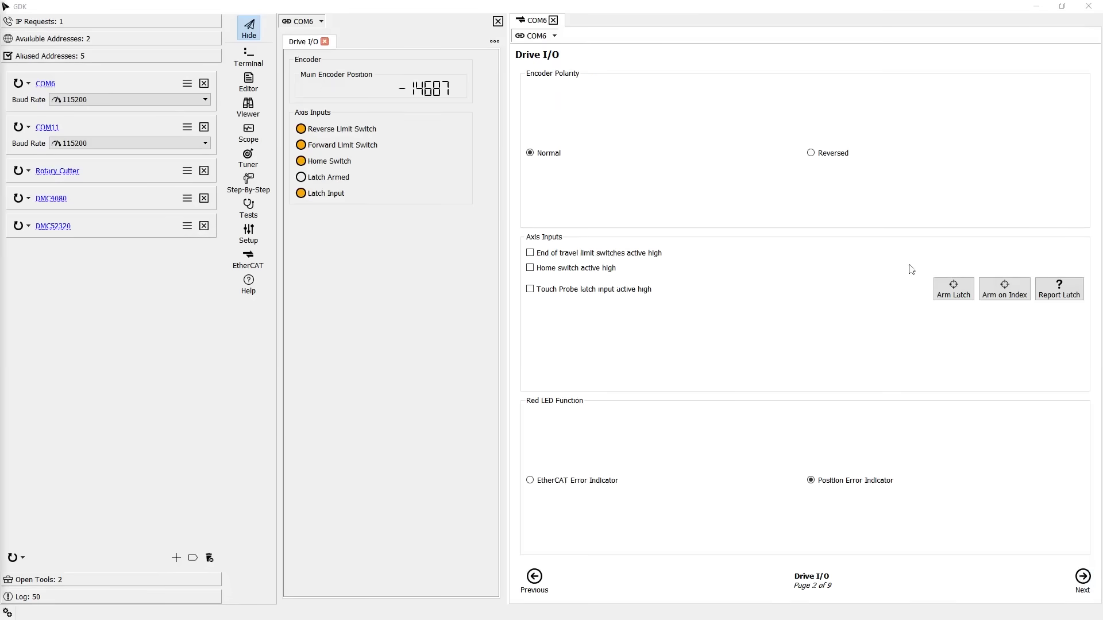
left_click(825, 158)
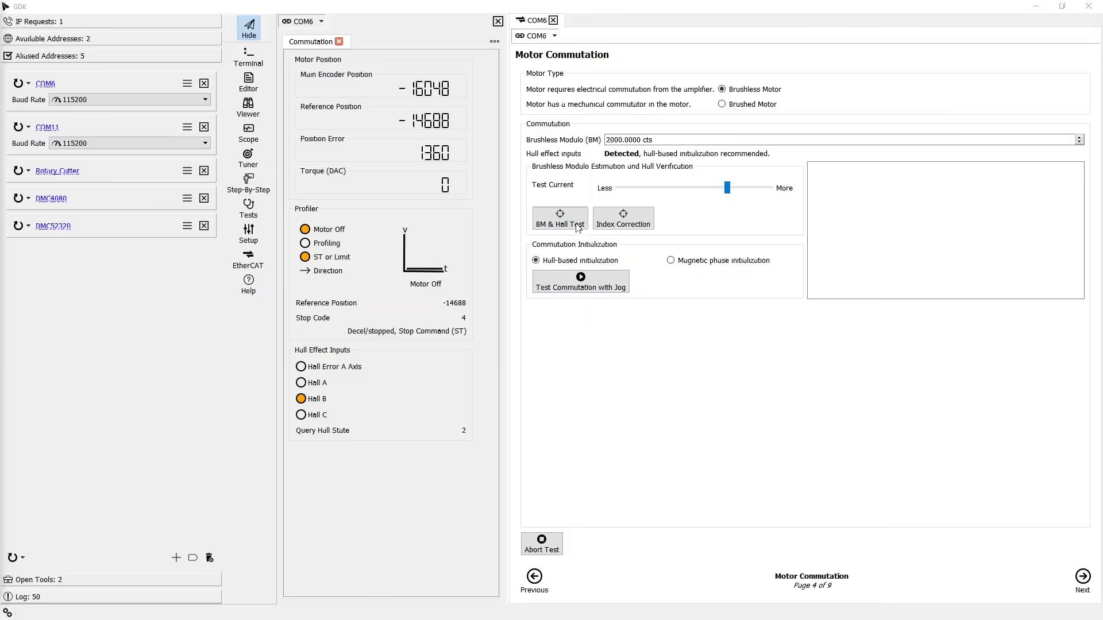
left_click(577, 226)
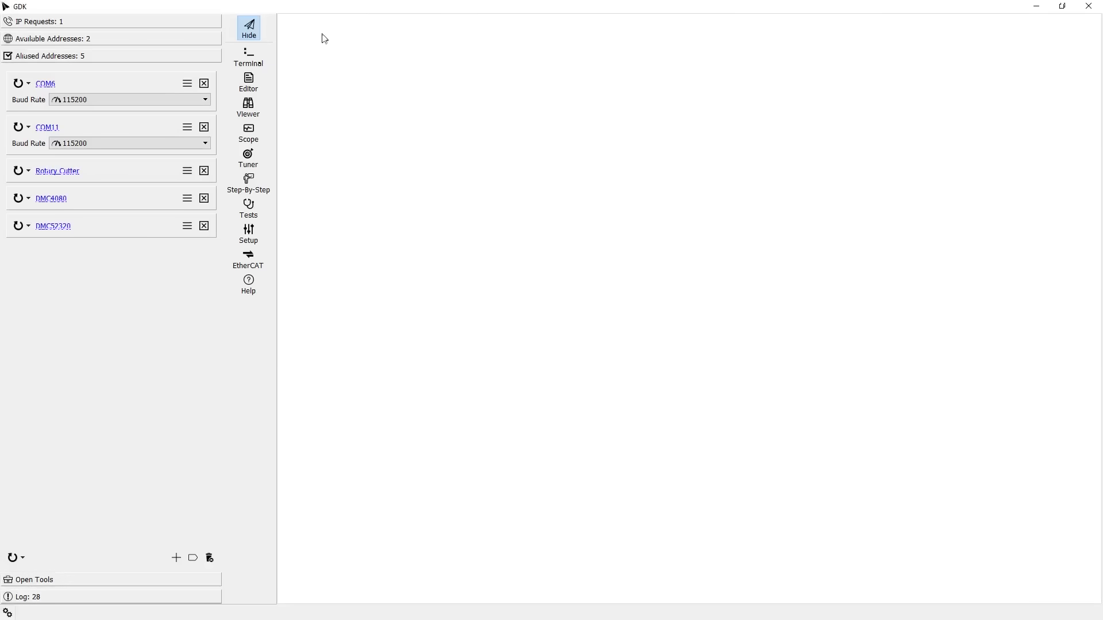
Open the help manual and follow its link to the GDK Walkthroughs page
left_click(247, 284)
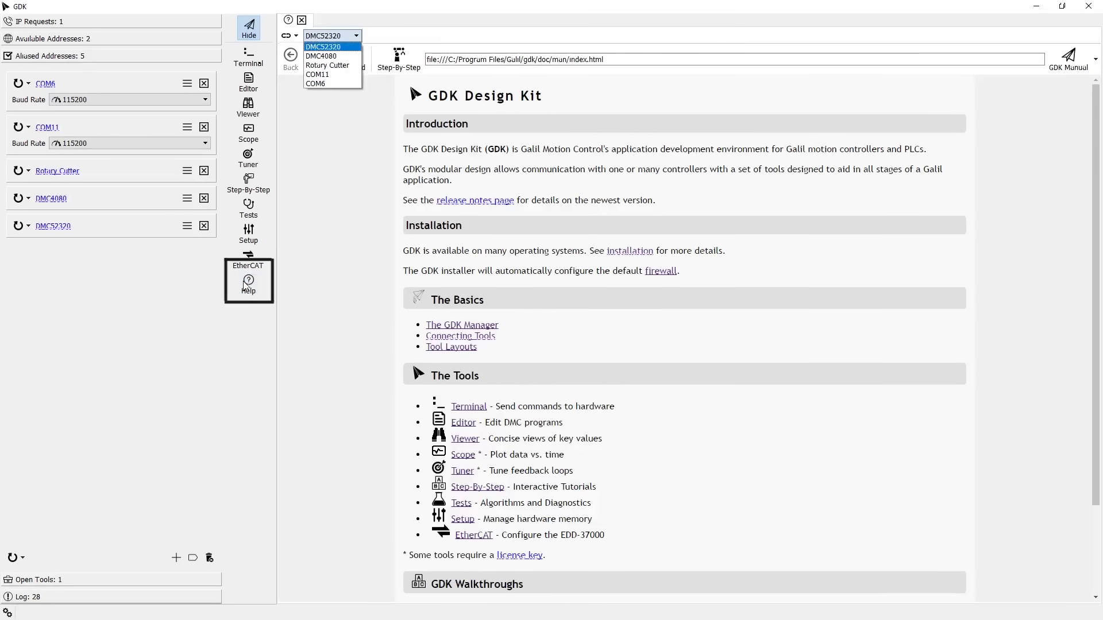
left_click(595, 217)
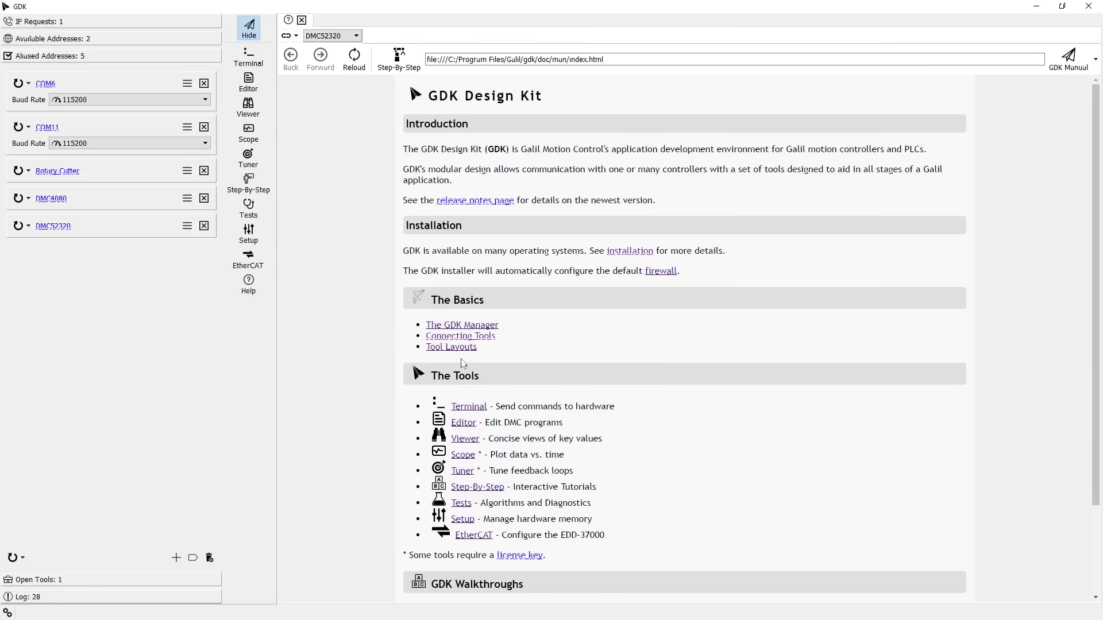
scroll(459, 418, "down", 3)
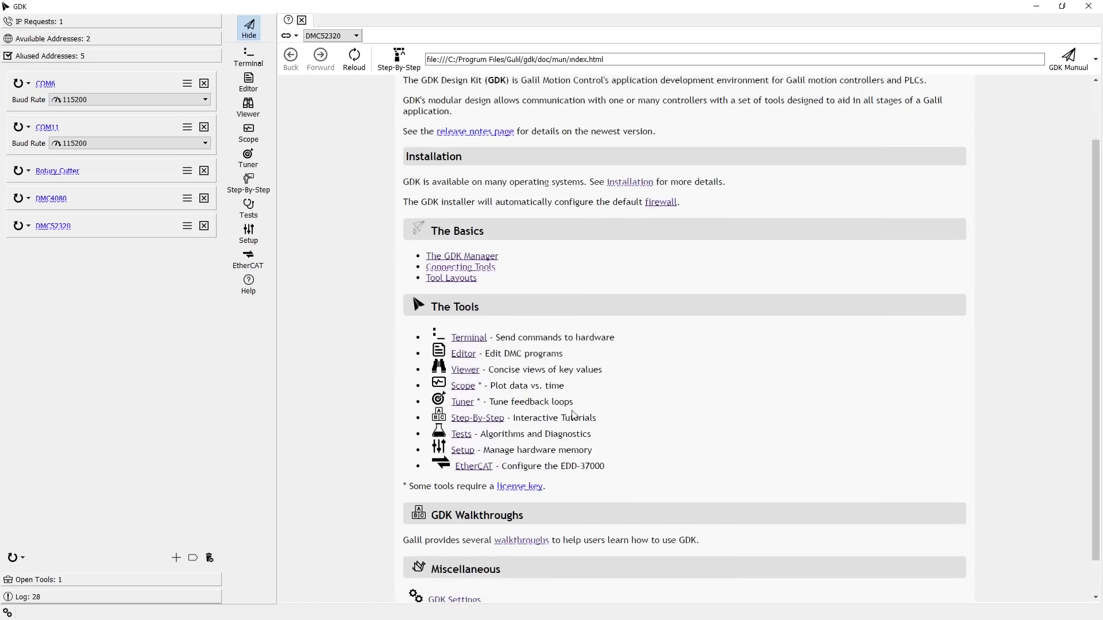
left_click(520, 500)
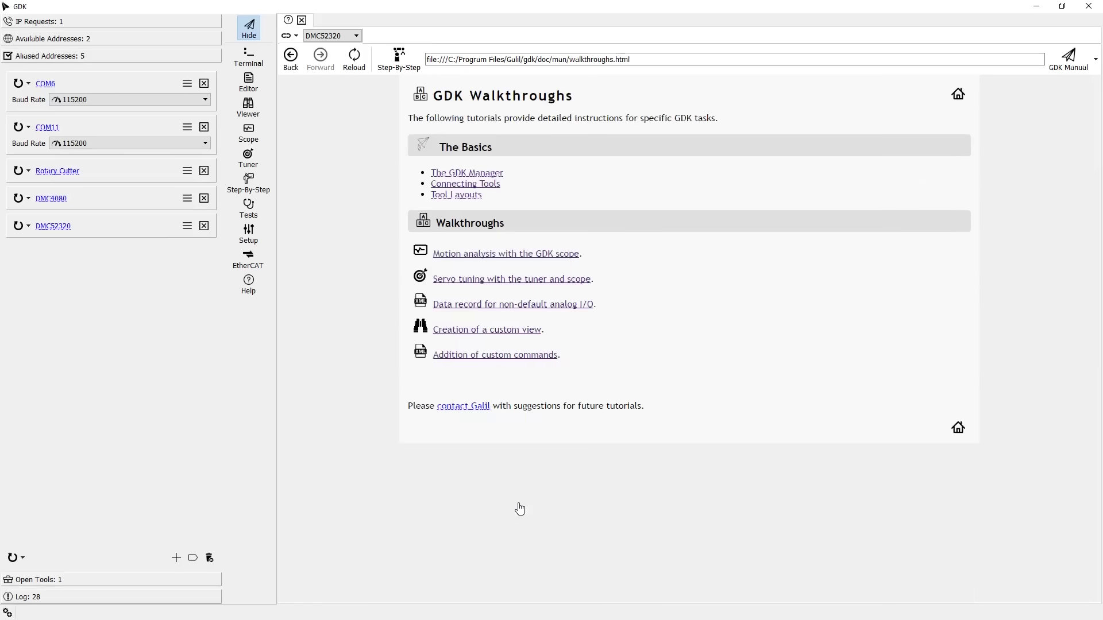